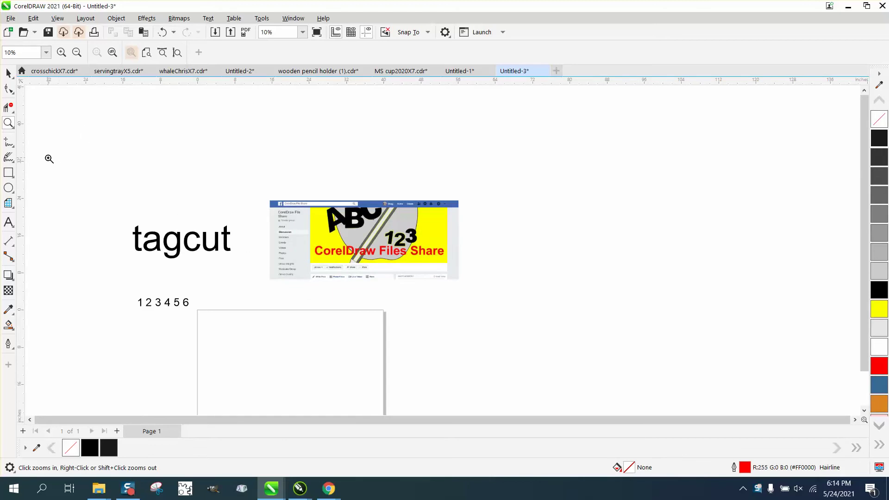
# - Move the CorelDraw Files Share banner image and the "tagcut" text away from the area above the page
pyautogui.moveTo(110, 212); pyautogui.dragTo(266, 286)
pyautogui.scroll(-1, 235, 248)
pyautogui.scroll(-1, 218, 208)
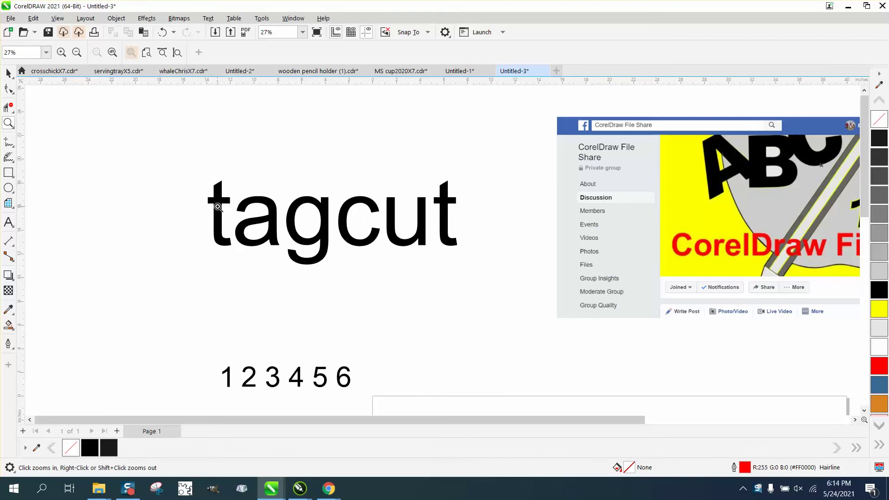
pyautogui.scroll(-1, 194, 157)
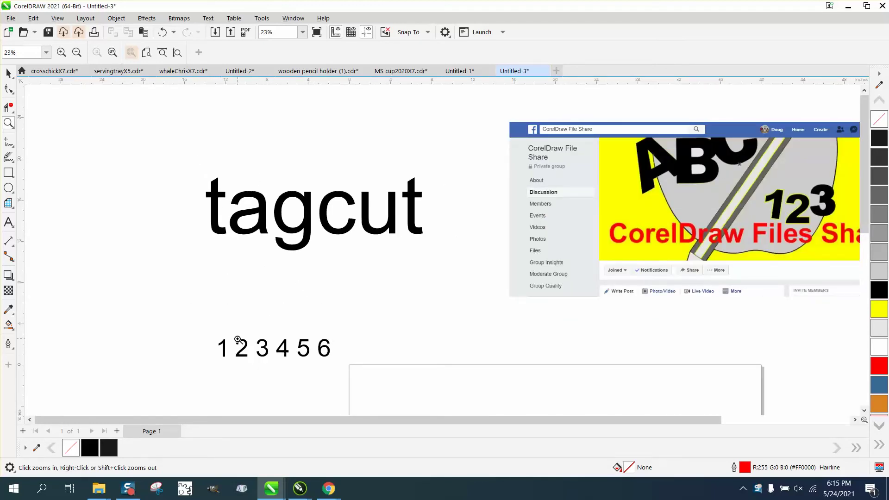
pyautogui.click(8, 73)
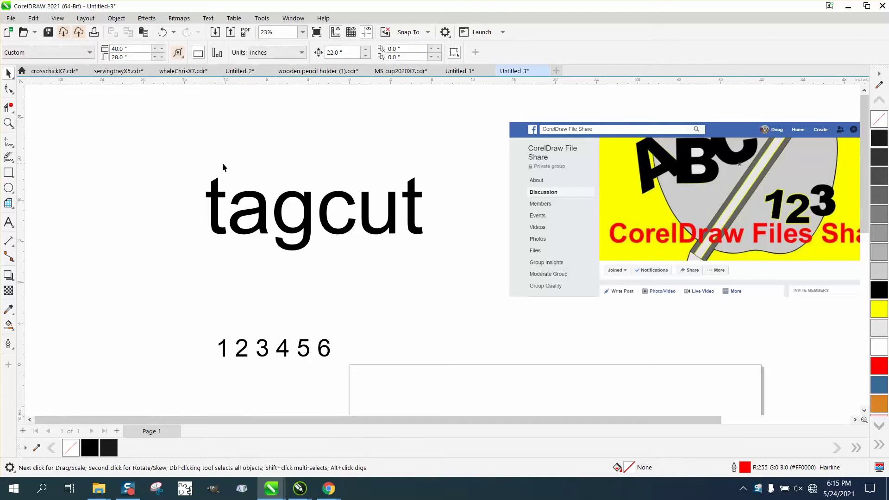
pyautogui.click(212, 191)
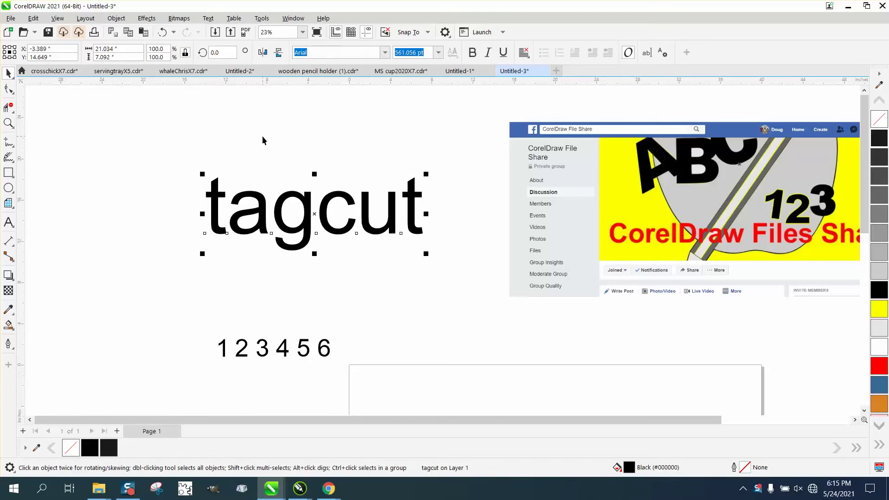
pyautogui.scroll(-3, 266, 135)
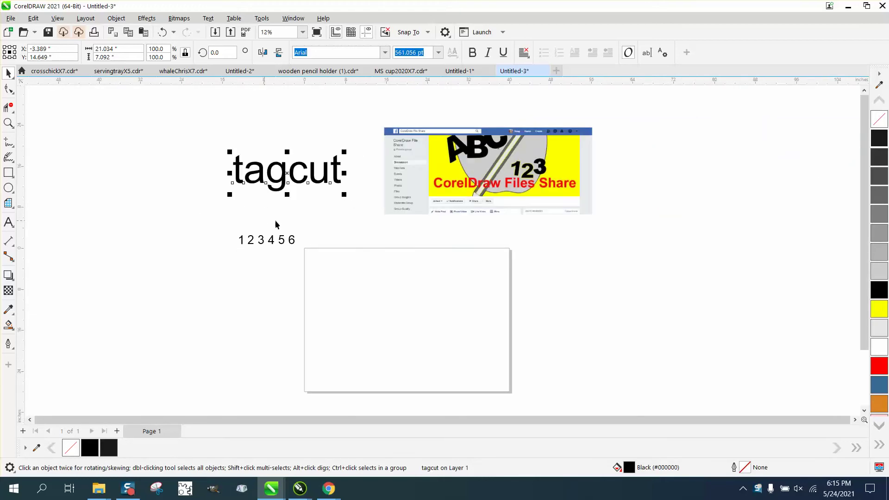
pyautogui.moveTo(443, 204); pyautogui.dragTo(627, 204)
pyautogui.moveTo(213, 145); pyautogui.dragTo(413, 206)
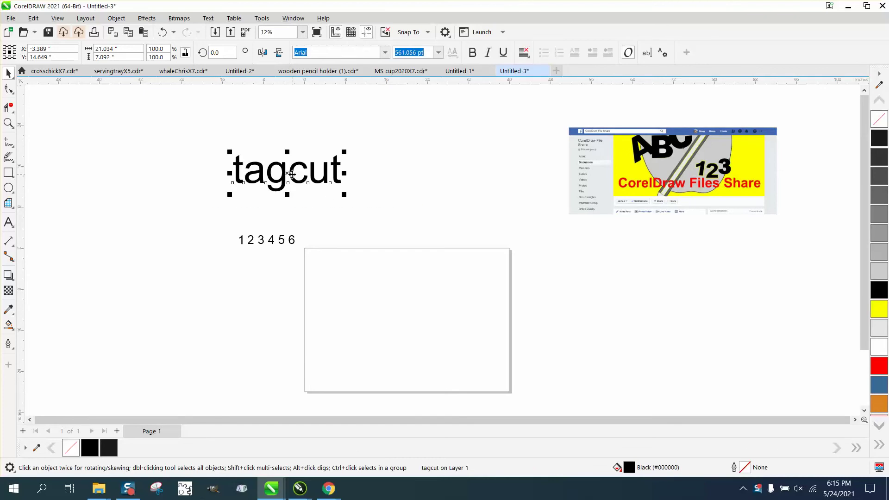
pyautogui.moveTo(288, 180); pyautogui.dragTo(160, 159)
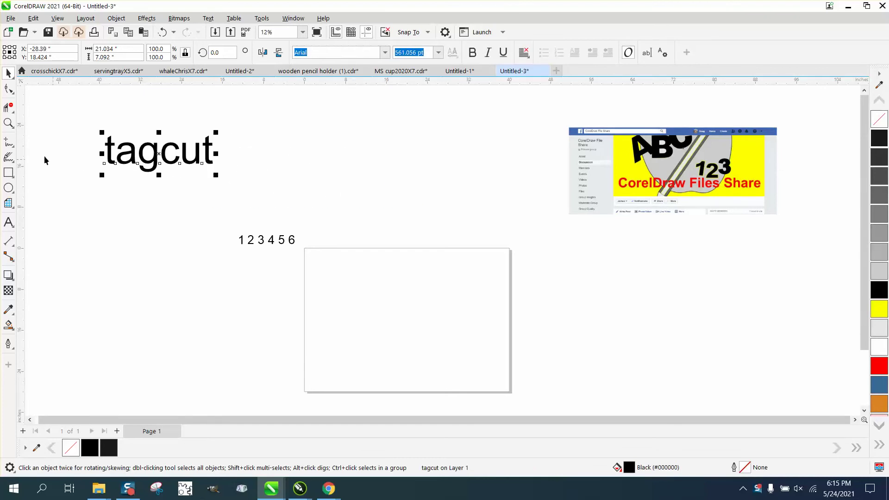
# - Draw a rectangle in the page's upper-left corner and resize it to a 4-inch square
pyautogui.click(8, 172)
pyautogui.moveTo(329, 255); pyautogui.dragTo(327, 282)
pyautogui.click(118, 48)
pyautogui.write('4')
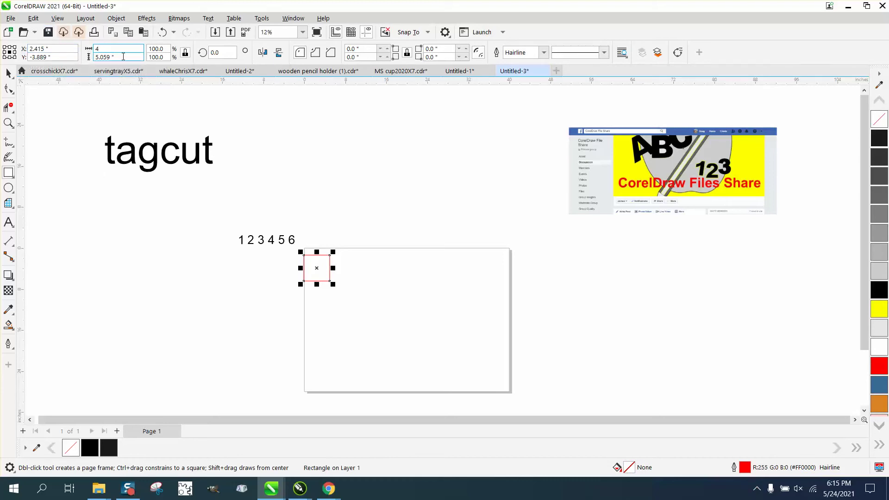
pyautogui.press('Return')
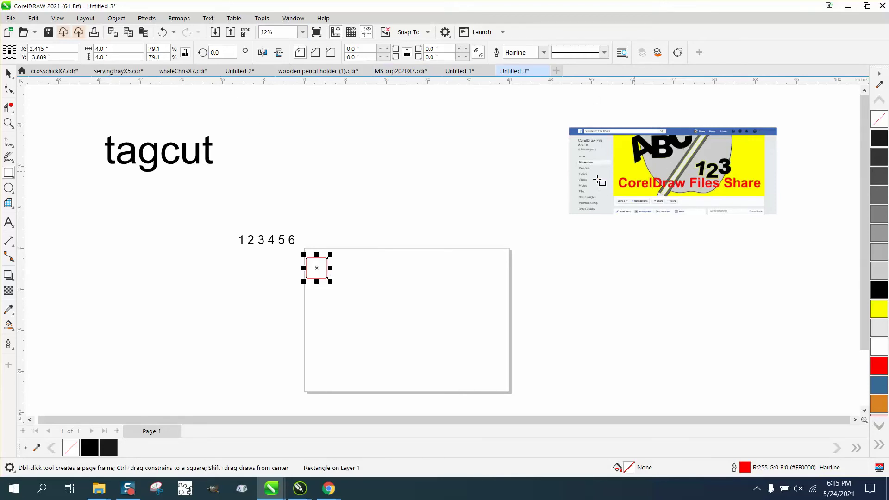
# - Inspect the CorelDraw Files Share banner image up close and move it farther away from the page
pyautogui.click(9, 123)
pyautogui.moveTo(627, 176); pyautogui.dragTo(778, 220)
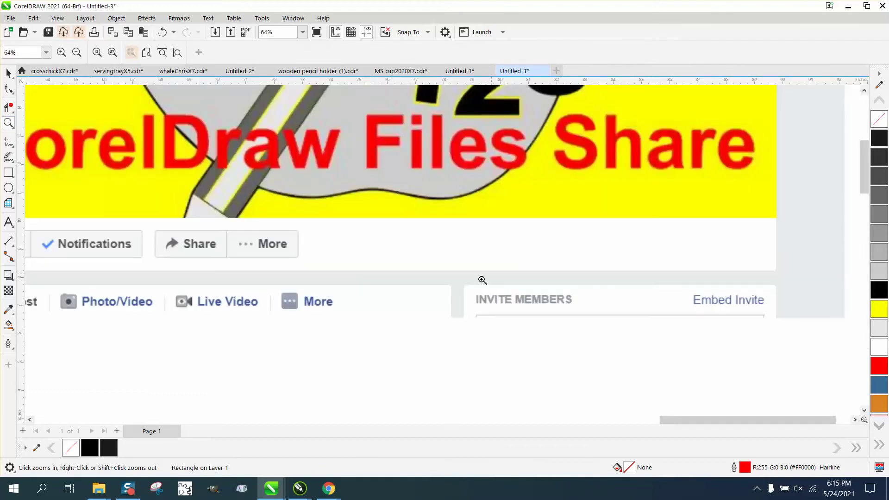
pyautogui.scroll(-1, 364, 337)
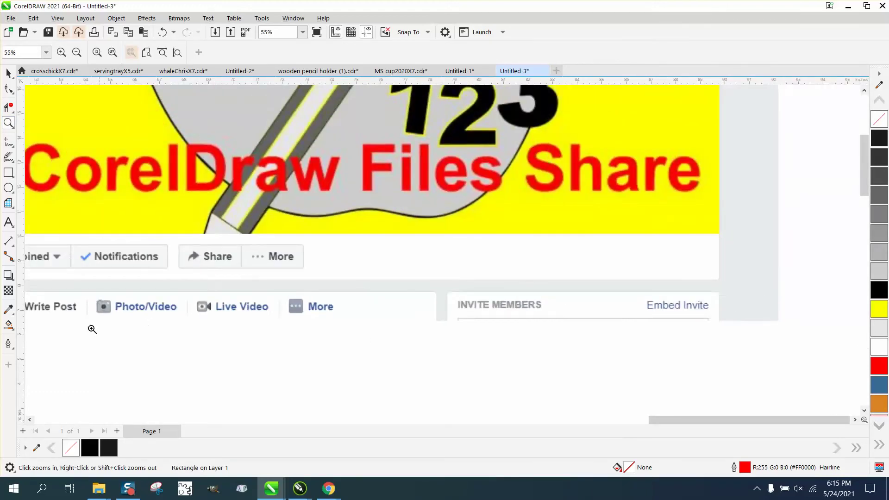
pyautogui.scroll(-3, 268, 343)
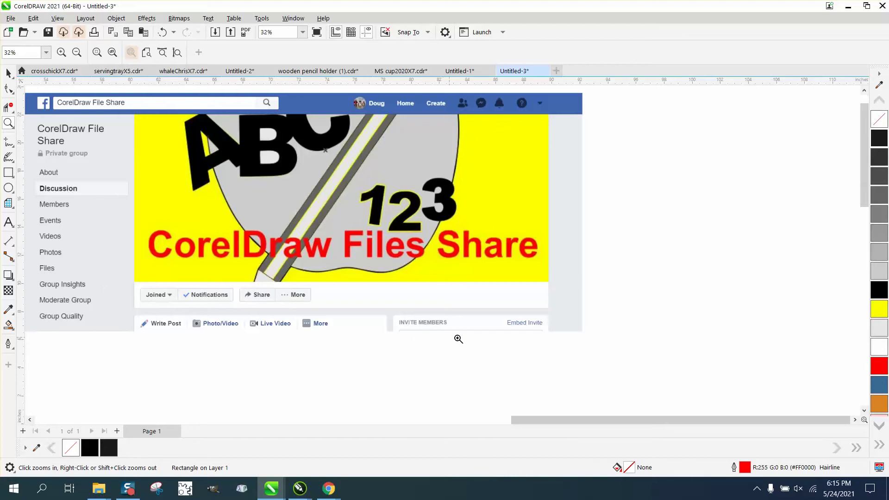
pyautogui.scroll(-2, 645, 252)
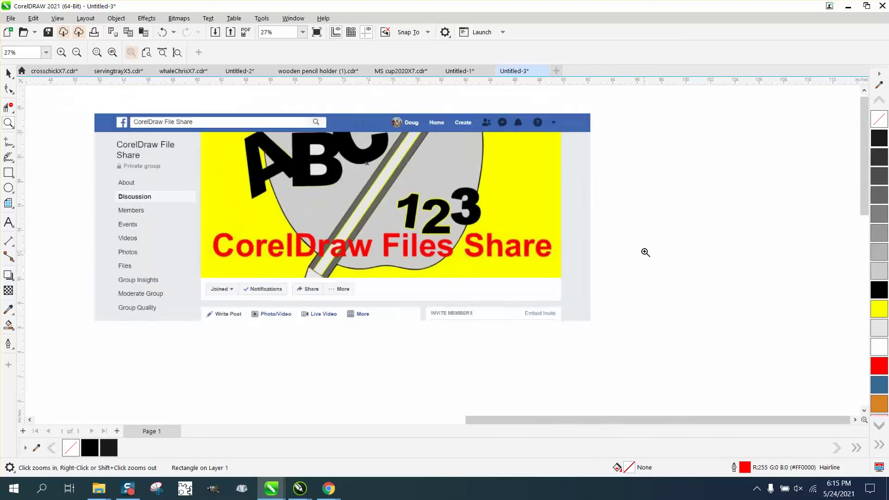
pyautogui.scroll(-3, 646, 252)
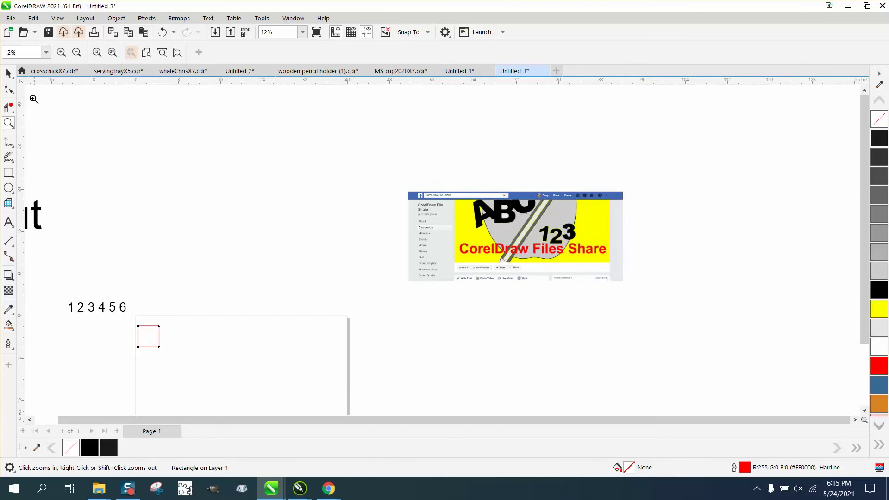
pyautogui.click(8, 73)
pyautogui.moveTo(520, 256); pyautogui.dragTo(621, 234)
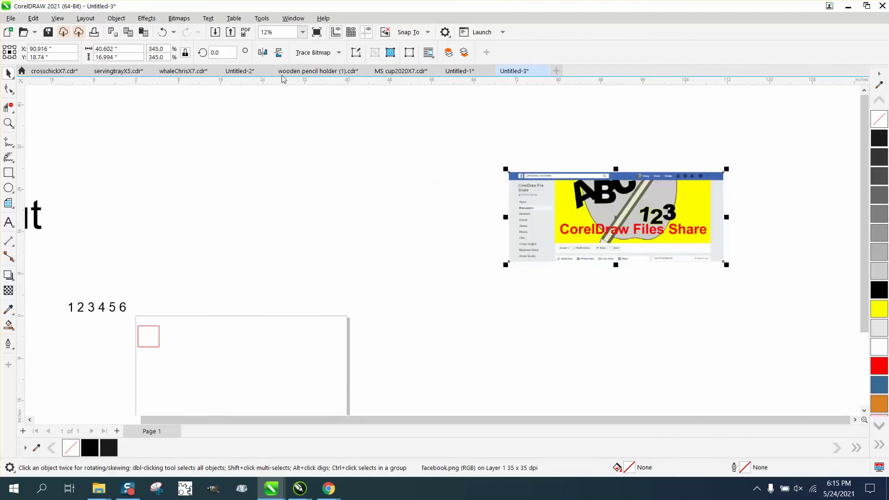
# - Move the 4-inch square up to the page's top edge and launch the TagCut macro
pyautogui.moveTo(149, 343); pyautogui.dragTo(149, 333)
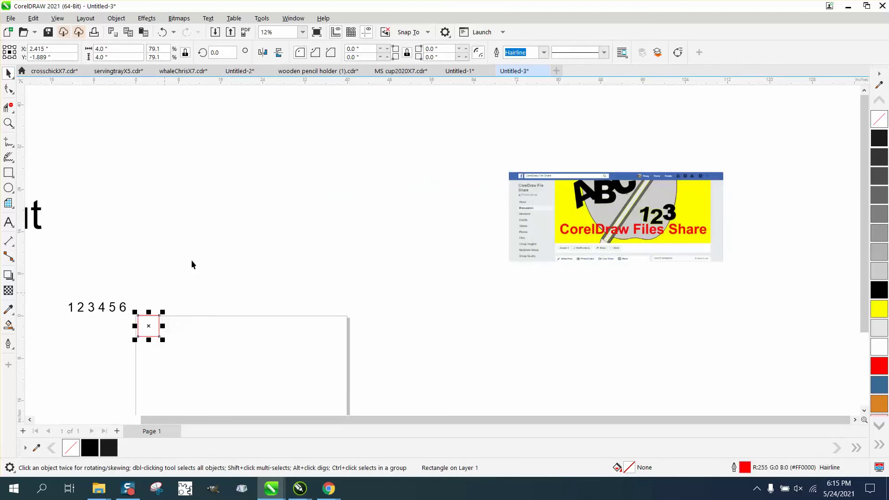
pyautogui.click(262, 20)
pyautogui.moveTo(278, 75)
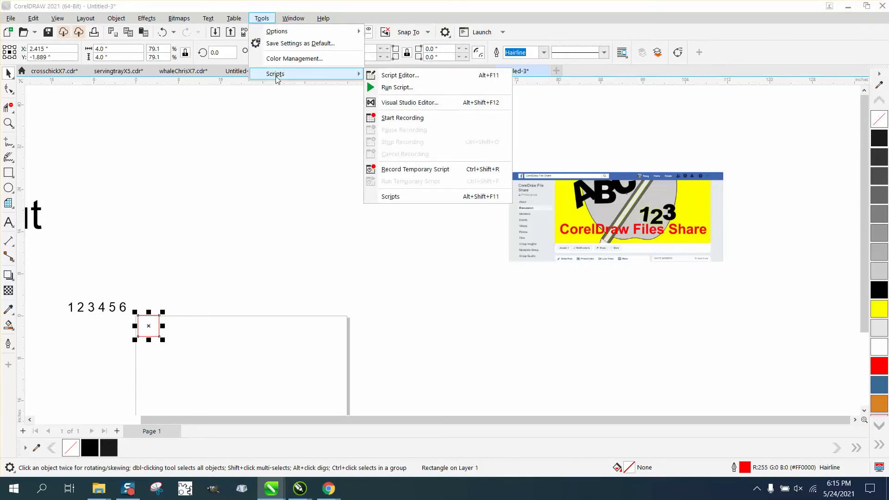
pyautogui.click(391, 197)
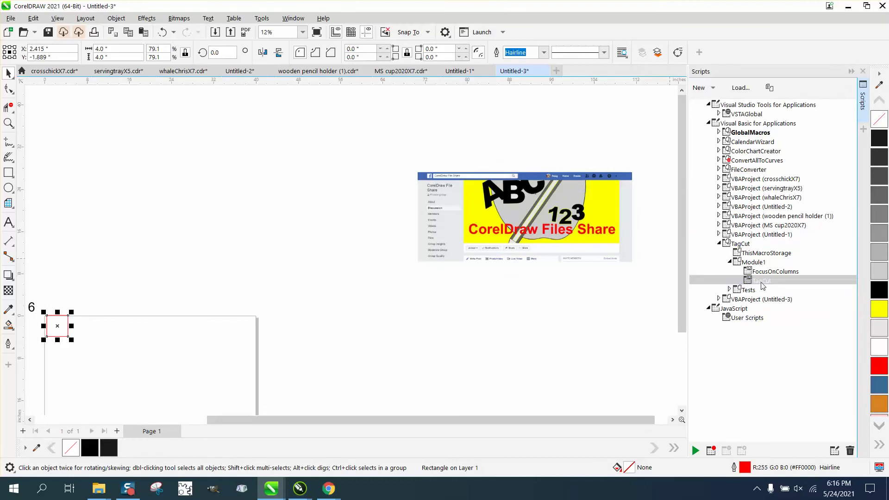
pyautogui.doubleClick(761, 282)
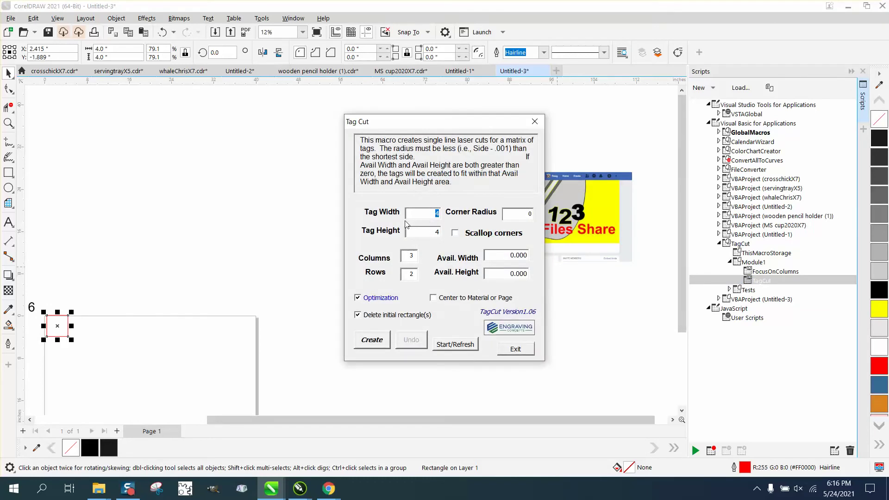
# - Set the tag matrix to 9 columns and 5 rows and try to create the cut lines
pyautogui.click(405, 258)
pyautogui.write('9')
pyautogui.press('BackSpace')
pyautogui.write('1')
pyautogui.click(415, 275)
pyautogui.click(384, 341)
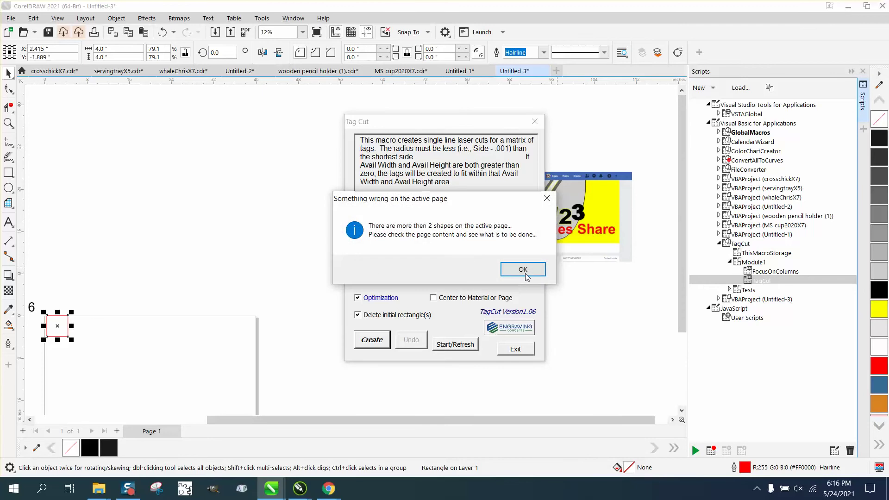
pyautogui.click(509, 270)
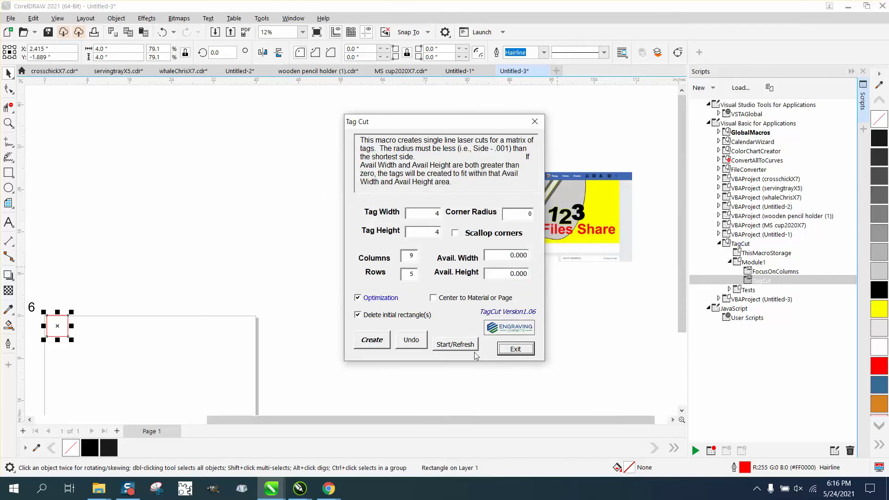
pyautogui.click(371, 341)
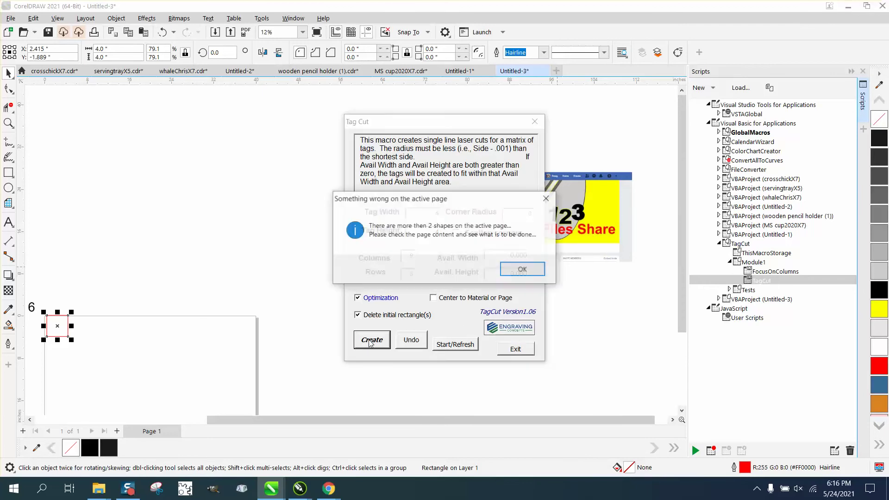
pyautogui.click(515, 272)
# - Delete the "tagcut" text, the number texts and the banner image, keeping only the red square
pyautogui.click(310, 285)
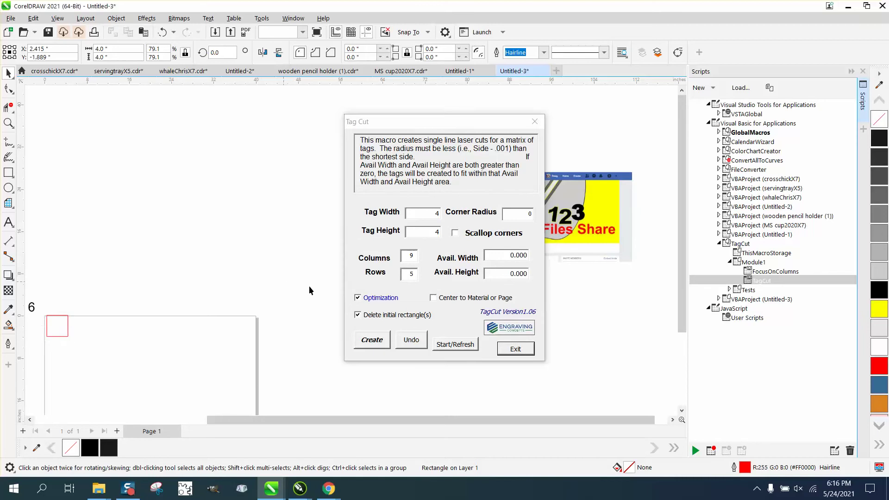
pyautogui.scroll(-1, 310, 296)
pyautogui.scroll(-2, 81, 285)
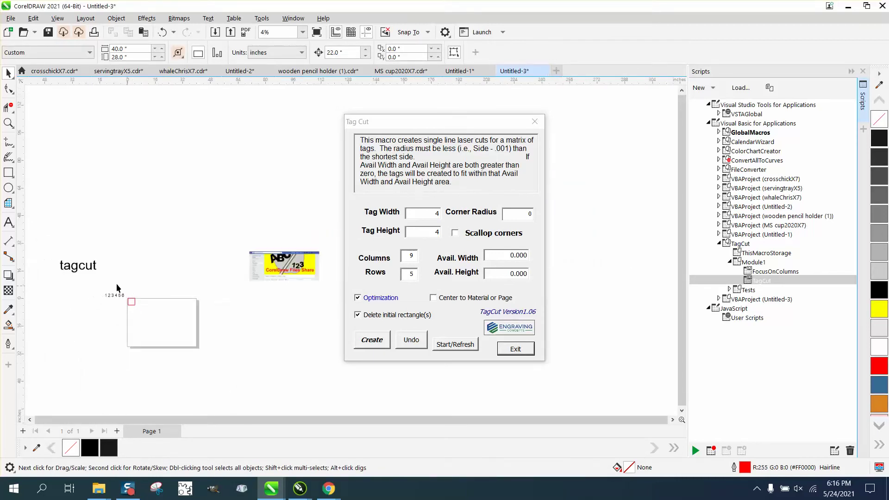
pyautogui.click(124, 306)
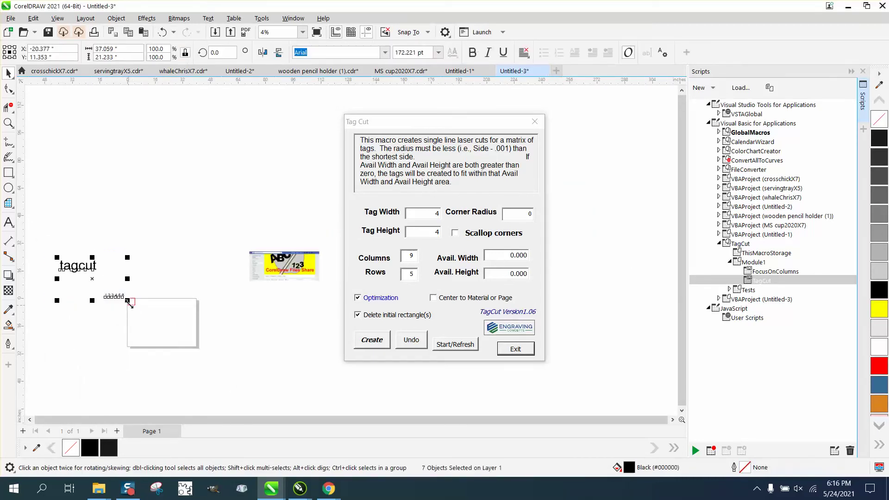
pyautogui.press('Delete')
pyautogui.click(258, 271)
pyautogui.press('Delete')
# - Create the 9 by 5 tag grid from the selected square and exit the macro dialog
pyautogui.moveTo(106, 274); pyautogui.dragTo(218, 370)
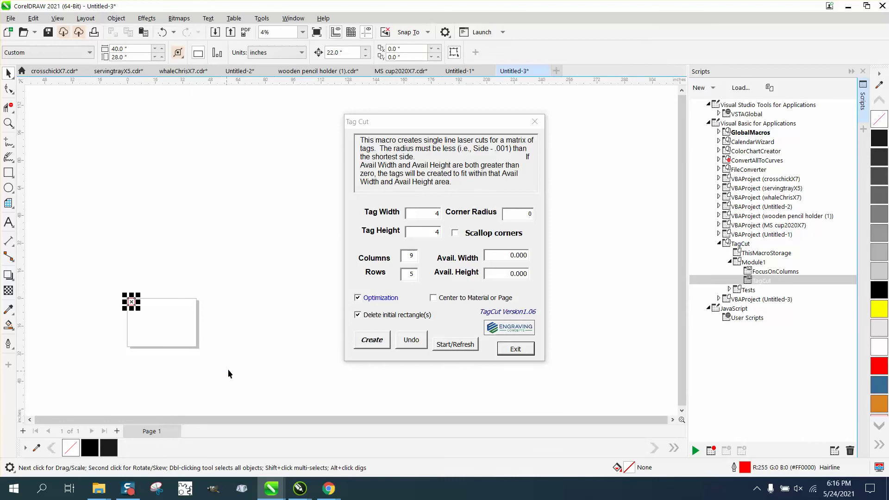
pyautogui.click(377, 342)
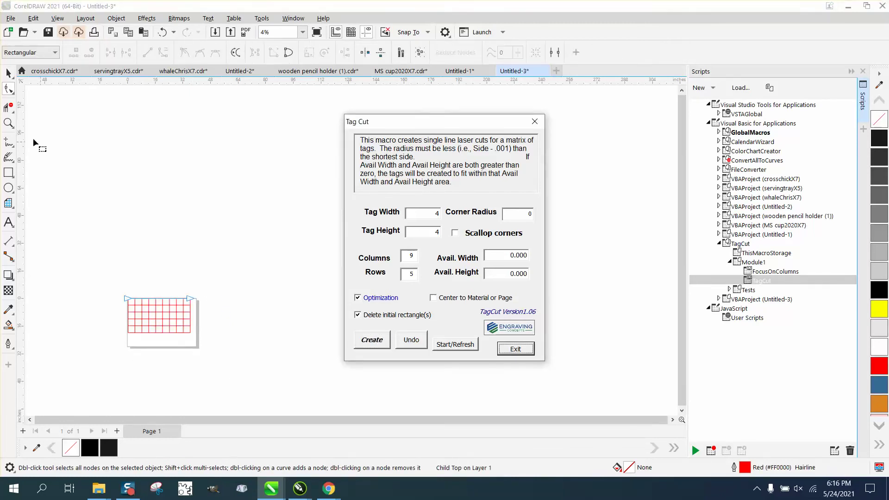
pyautogui.click(9, 122)
pyautogui.moveTo(105, 276); pyautogui.dragTo(276, 363)
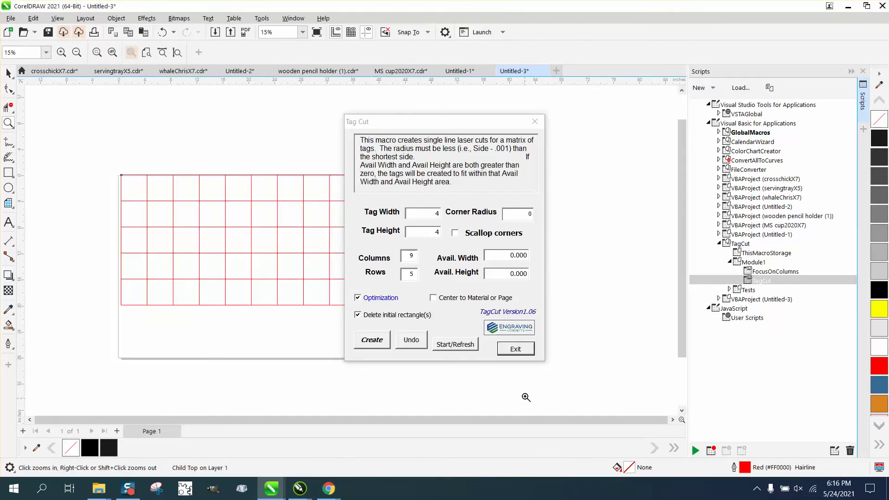
pyautogui.click(516, 348)
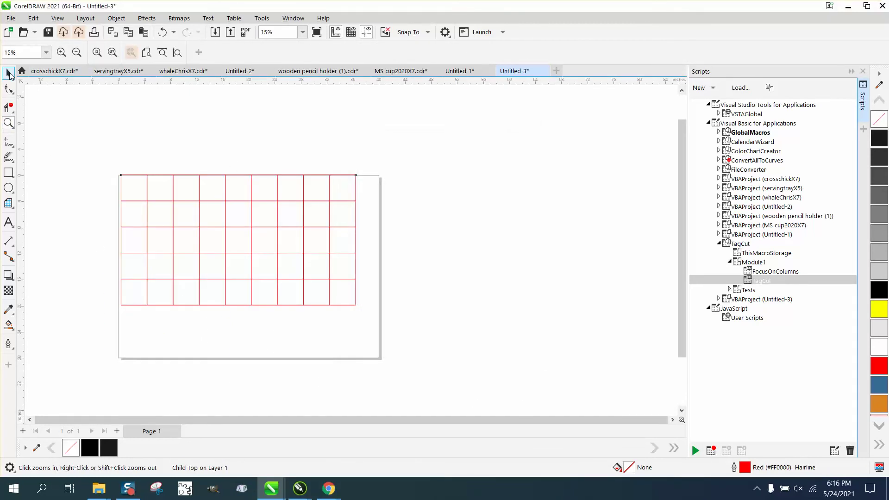
# - Move the grid's top cut line above the page and ungroup the cut lines
pyautogui.click(8, 73)
pyautogui.moveTo(239, 175); pyautogui.dragTo(242, 140)
pyautogui.click(123, 184)
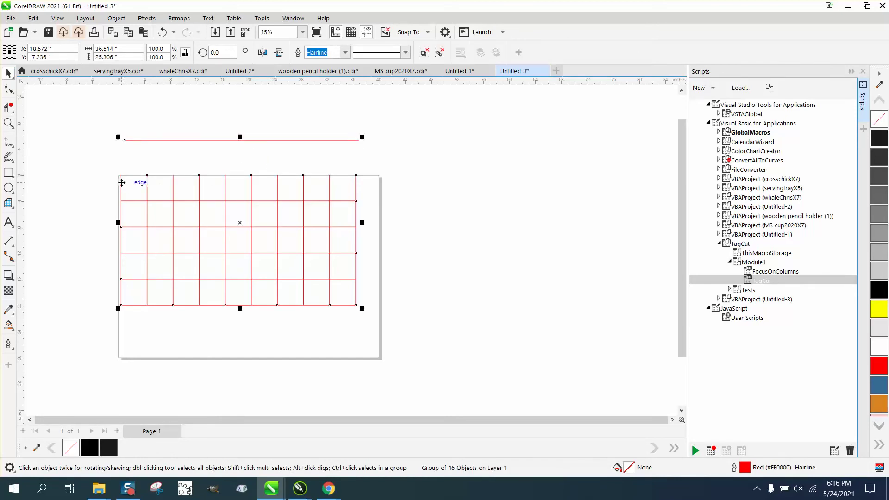
pyautogui.click(116, 18)
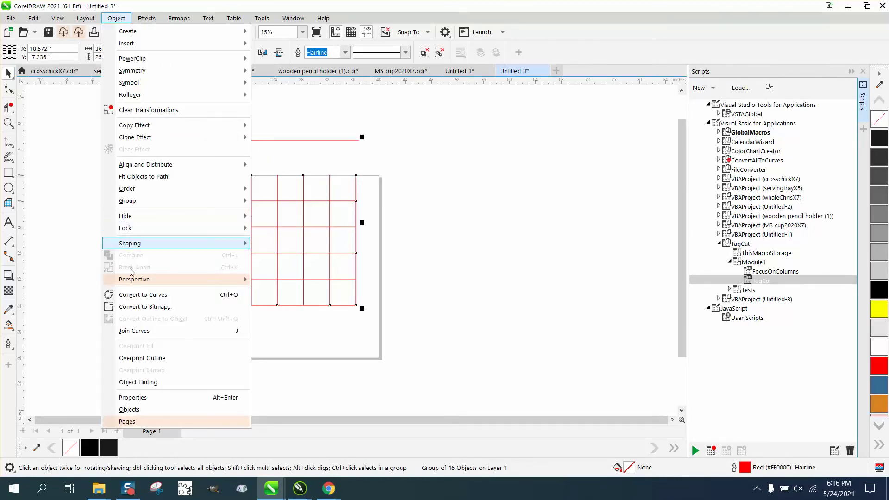
pyautogui.moveTo(222, 200)
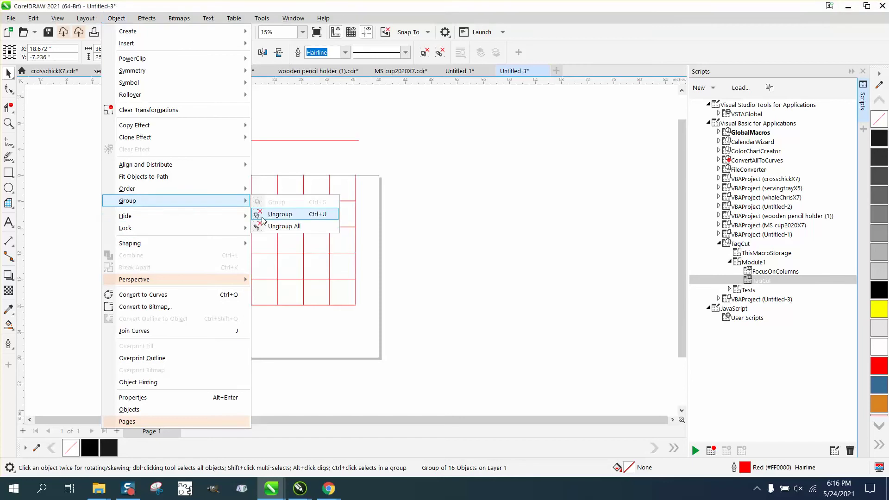
pyautogui.click(256, 216)
pyautogui.press('Escape')
# - Move the grid's outer left cut line off the page and shift the neighbouring vertical line out of place
pyautogui.moveTo(120, 183); pyautogui.dragTo(94, 198)
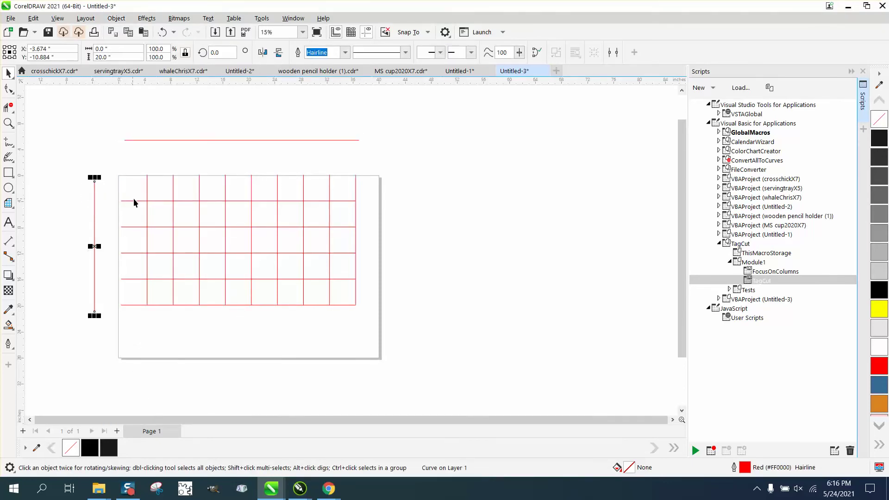
pyautogui.click(149, 182)
pyautogui.moveTo(147, 182); pyautogui.dragTo(137, 194)
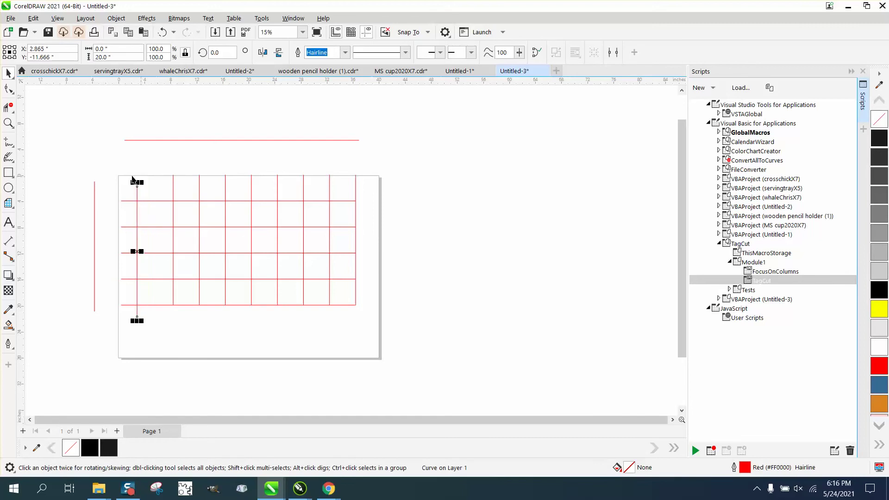
# - Undo the cut line moves and the ungrouping to restore the complete grid
pyautogui.click(163, 32)
pyautogui.click(163, 32)
pyautogui.click(163, 33)
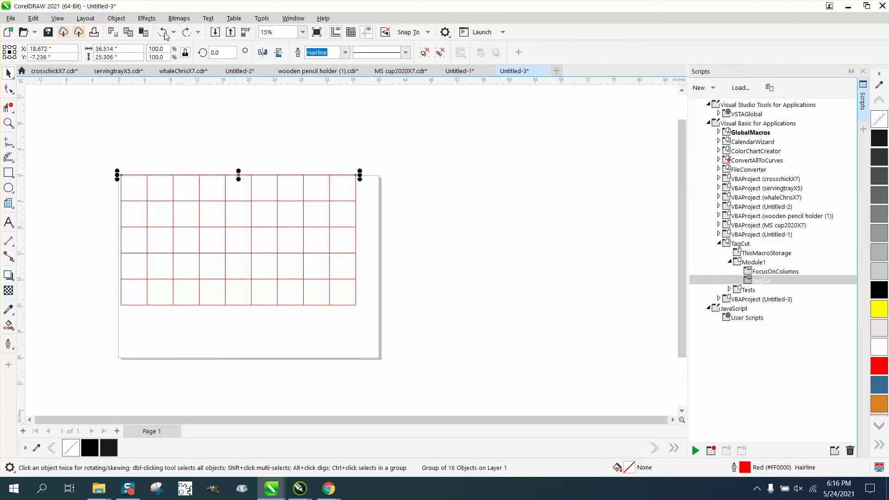
# - Select the whole cut-line grid and move it slightly down so it sits inside the page
pyautogui.click(8, 73)
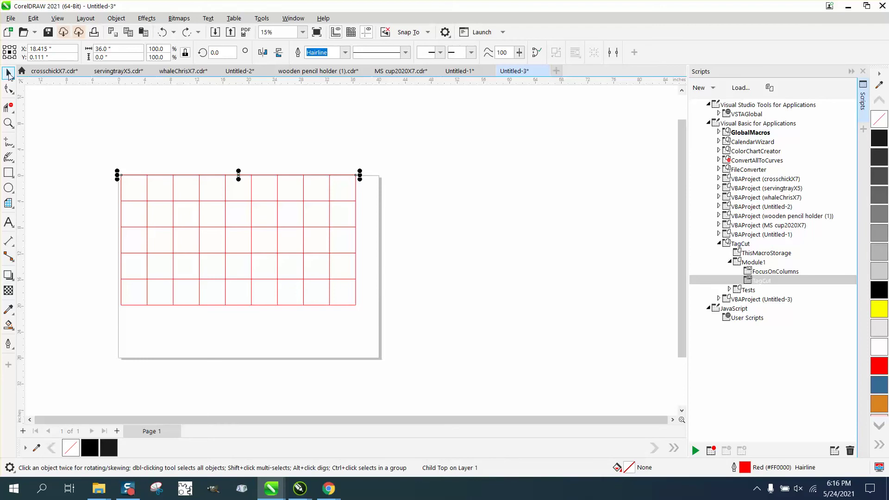
pyautogui.moveTo(86, 147); pyautogui.dragTo(403, 374)
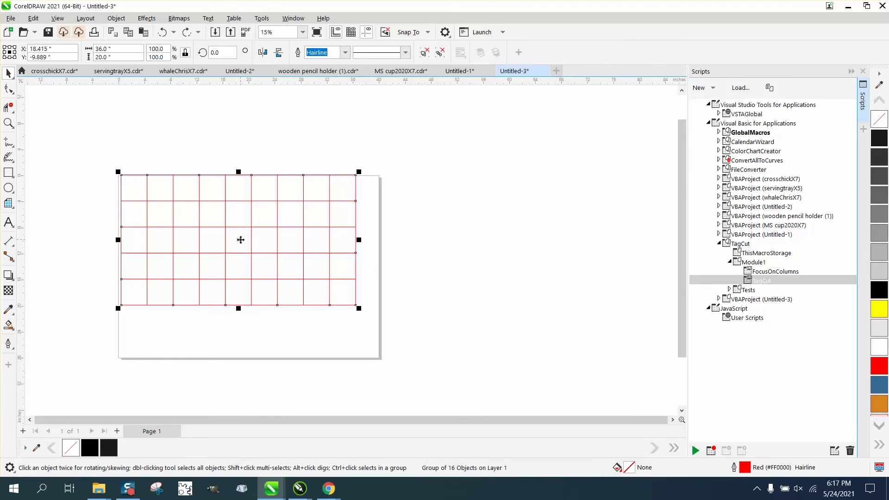
pyautogui.moveTo(240, 240); pyautogui.dragTo(241, 248)
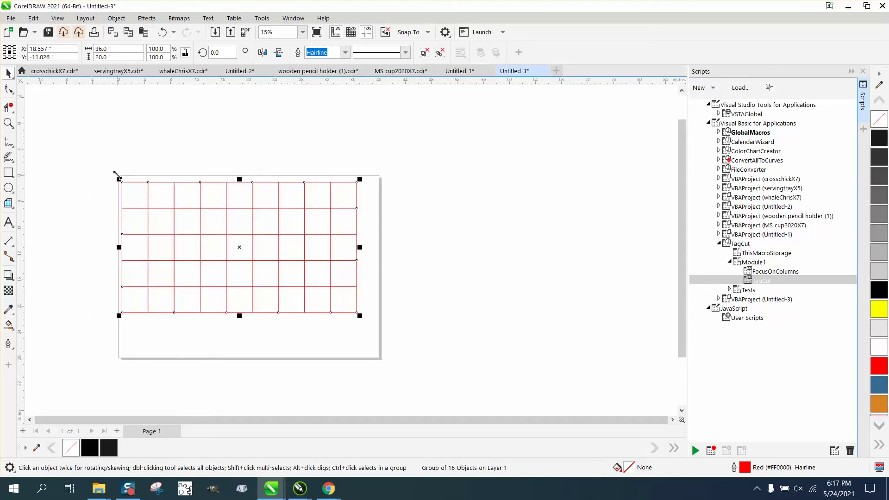
# - Add the Arial text 123456789 at about 200 pt above the page and break it apart into separate digits
pyautogui.scroll(-1, 117, 178)
pyautogui.click(7, 223)
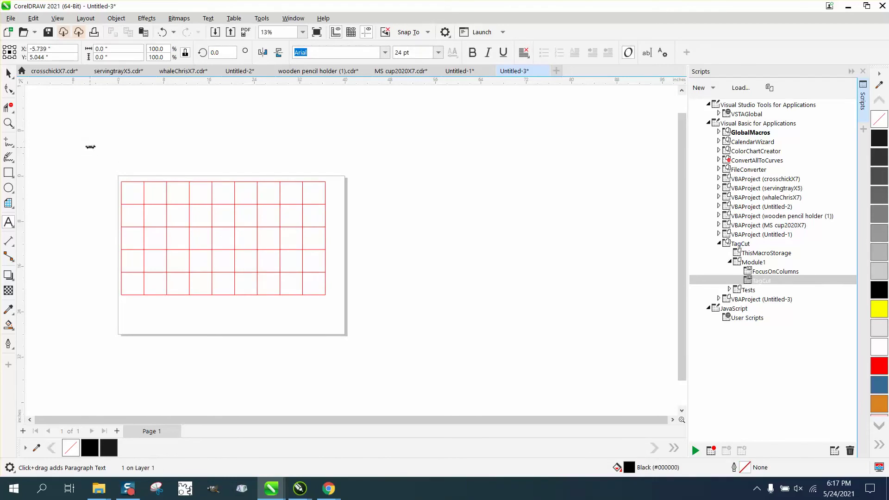
pyautogui.moveTo(91, 147); pyautogui.dragTo(252, 163)
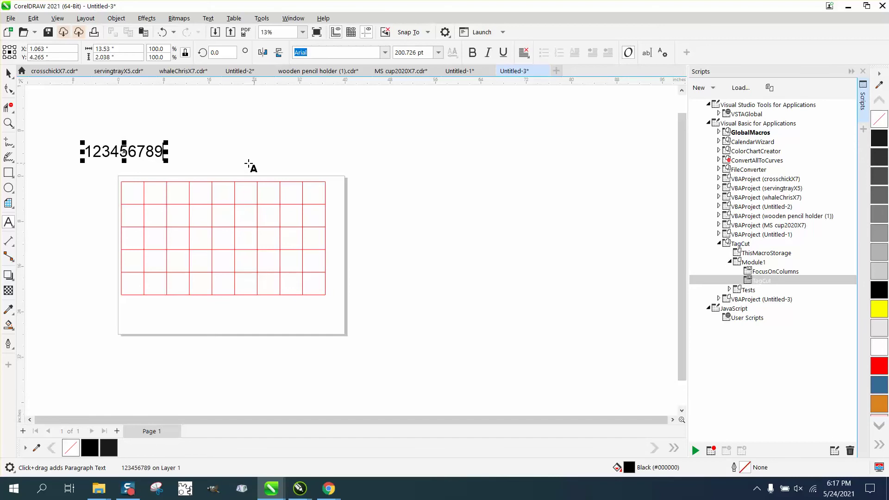
pyautogui.click(116, 19)
pyautogui.click(150, 269)
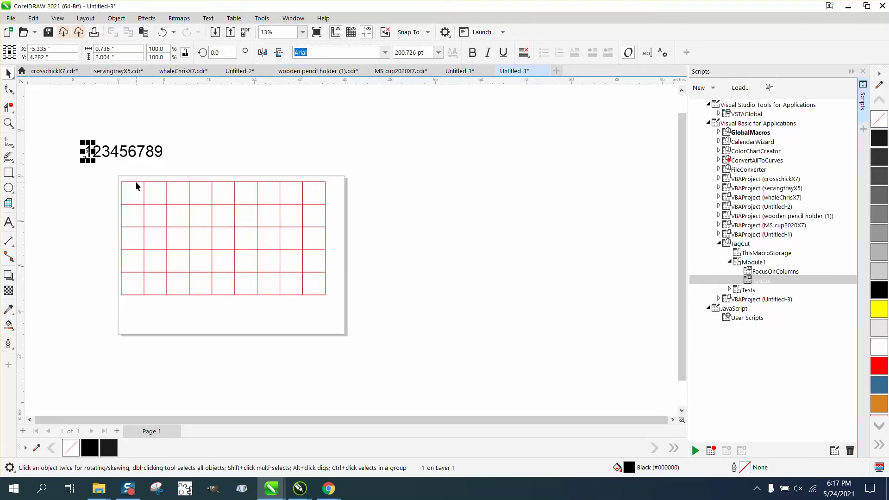
pyautogui.click(219, 135)
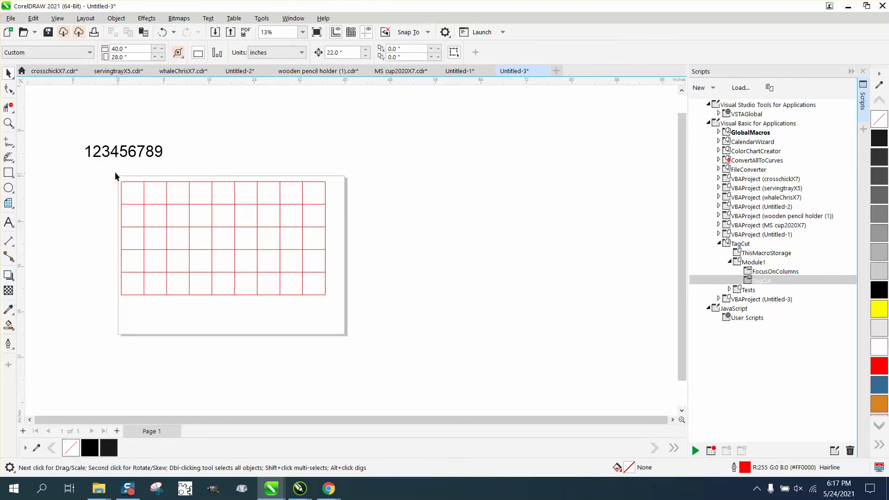
pyautogui.moveTo(350, 297); pyautogui.dragTo(361, 309)
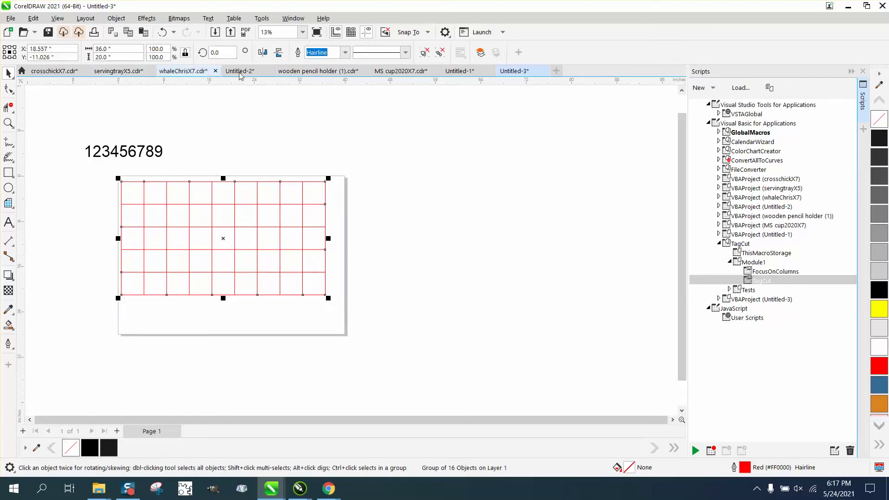
pyautogui.click(350, 103)
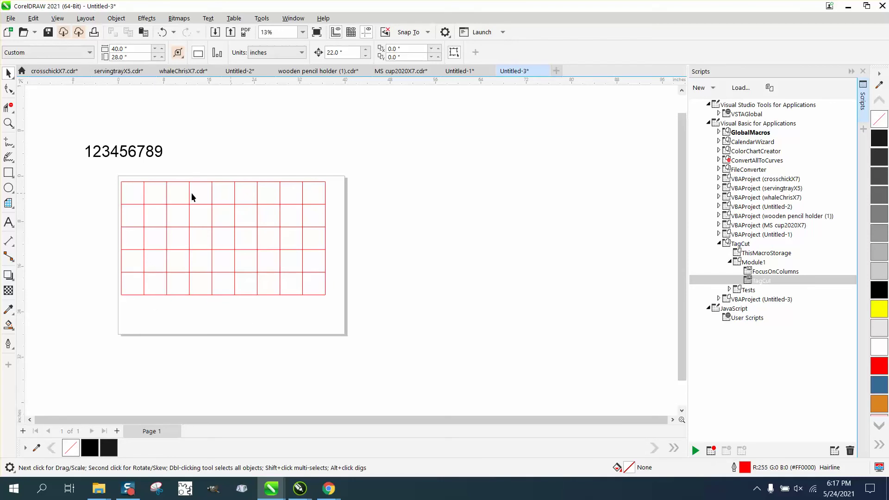
# - Smart Fill all 45 grid cells in black without outline, nudging each new square 22 inches down below the grid
pyautogui.click(8, 325)
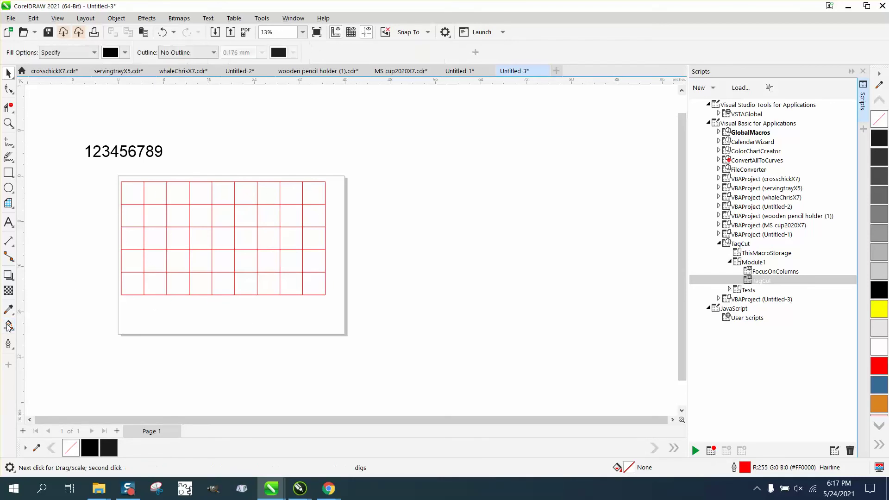
pyautogui.click(132, 197)
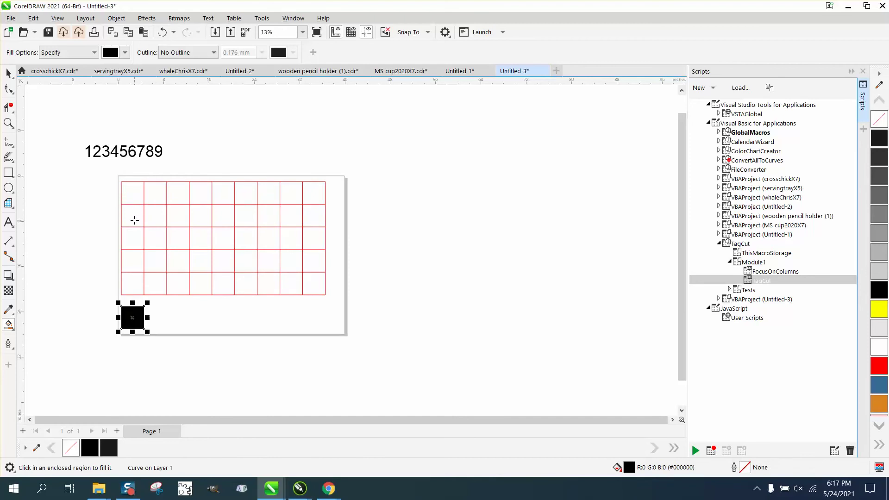
pyautogui.click(135, 218)
pyautogui.click(135, 236)
pyautogui.click(137, 257)
pyautogui.click(138, 280)
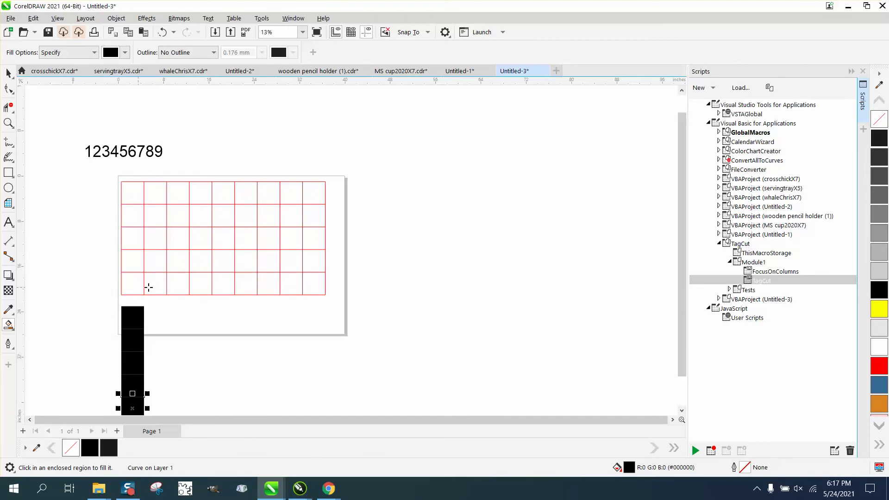
pyautogui.click(150, 287)
pyautogui.click(155, 261)
pyautogui.click(158, 242)
pyautogui.click(155, 216)
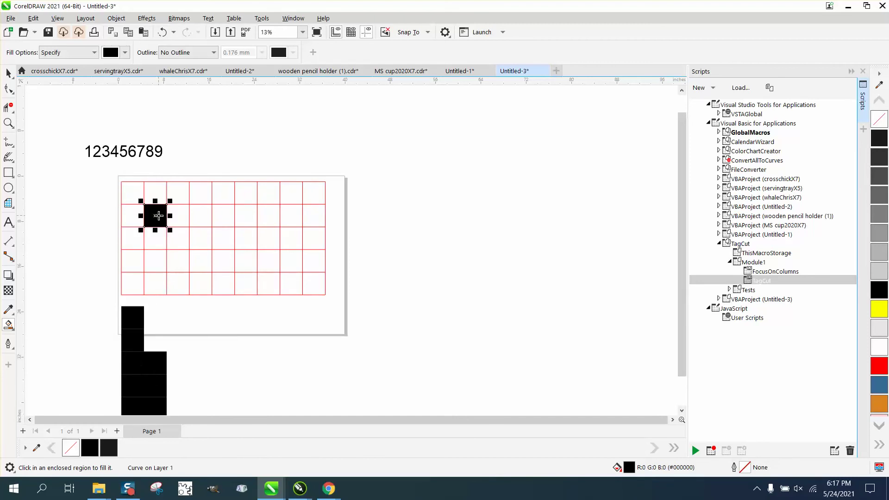
pyautogui.click(155, 193)
pyautogui.click(178, 197)
pyautogui.click(181, 216)
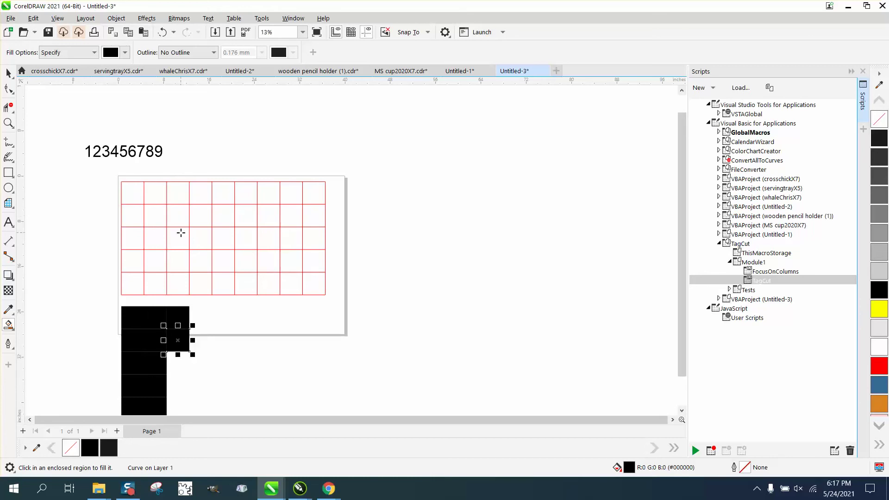
pyautogui.click(181, 238)
pyautogui.click(182, 261)
pyautogui.click(186, 284)
pyautogui.click(199, 283)
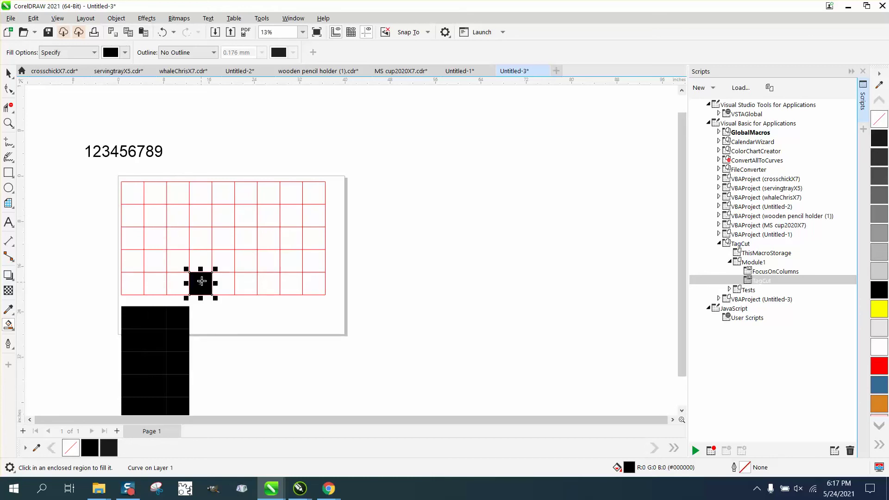
pyautogui.click(199, 259)
pyautogui.click(196, 242)
pyautogui.click(199, 216)
pyautogui.click(199, 193)
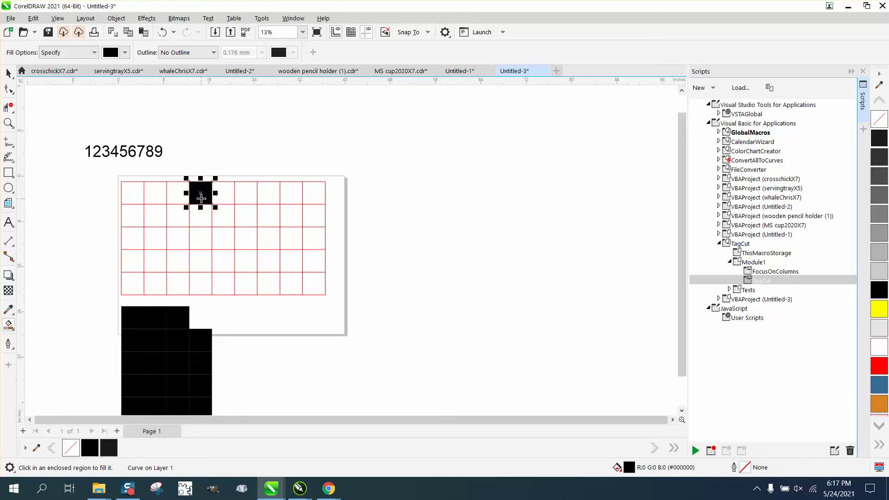
pyautogui.click(221, 194)
pyautogui.click(221, 216)
pyautogui.click(221, 235)
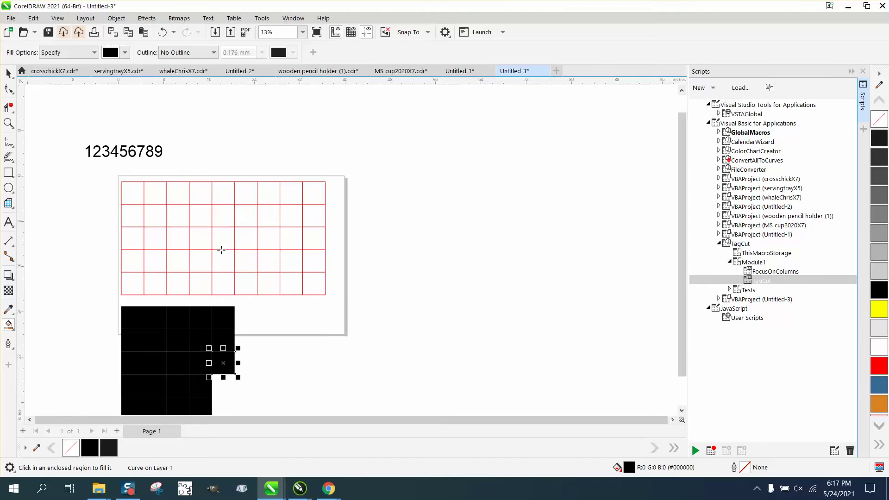
pyautogui.click(220, 260)
pyautogui.click(222, 280)
pyautogui.click(245, 278)
pyautogui.click(243, 259)
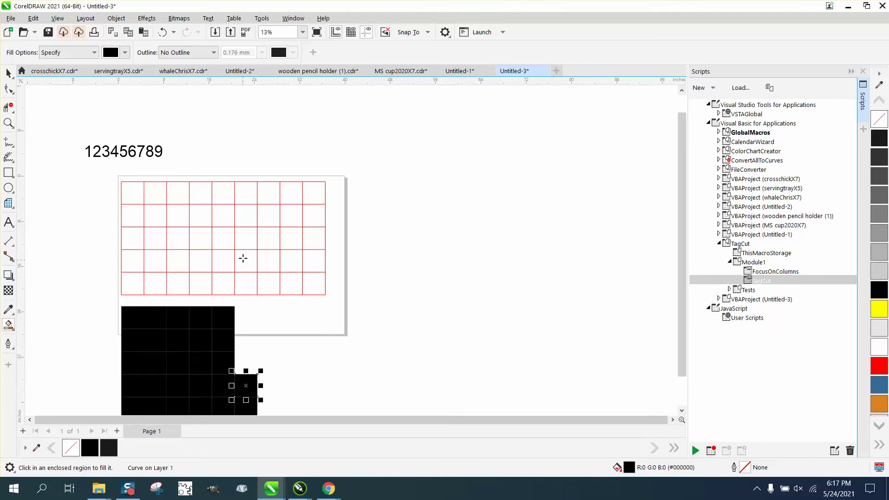
pyautogui.click(243, 243)
pyautogui.click(244, 215)
pyautogui.click(245, 194)
pyautogui.click(268, 194)
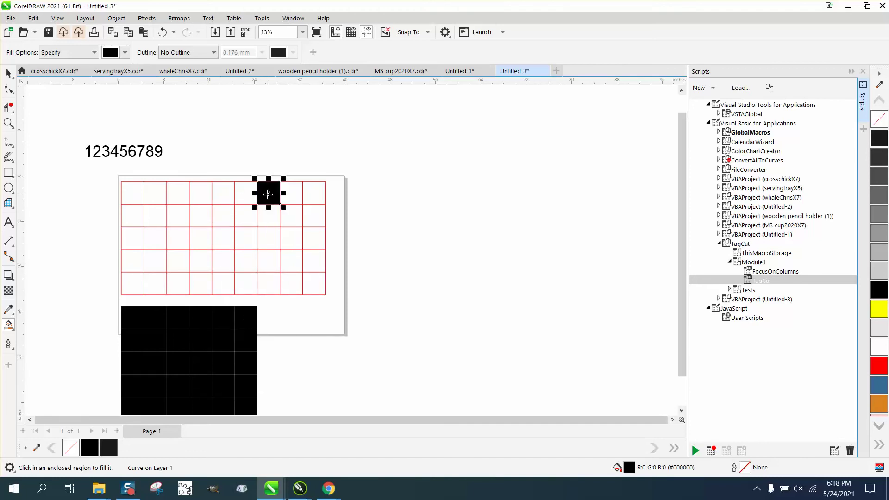
pyautogui.click(267, 215)
pyautogui.click(267, 238)
pyautogui.click(268, 260)
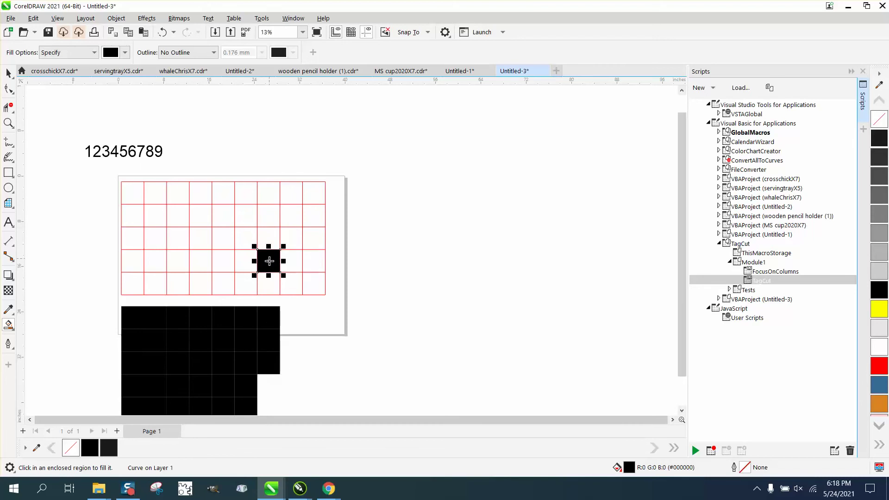
pyautogui.click(266, 283)
pyautogui.click(291, 285)
pyautogui.click(291, 261)
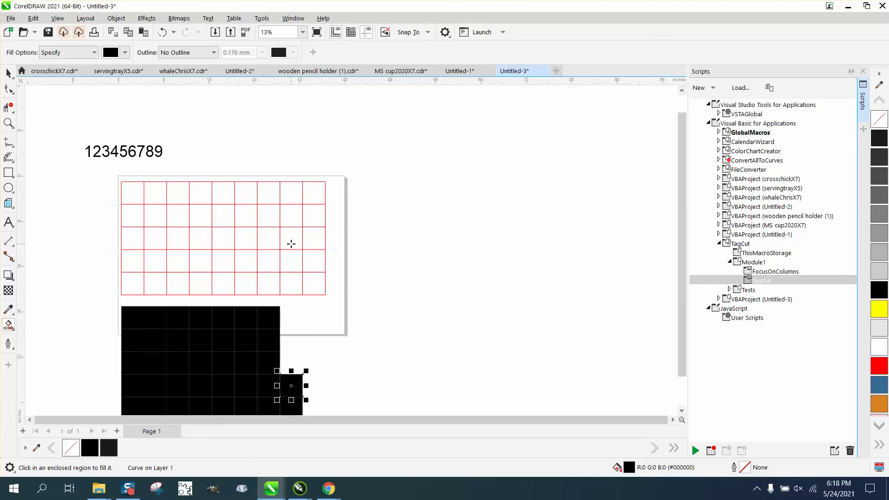
pyautogui.click(292, 240)
pyautogui.click(292, 216)
pyautogui.click(291, 194)
pyautogui.click(313, 194)
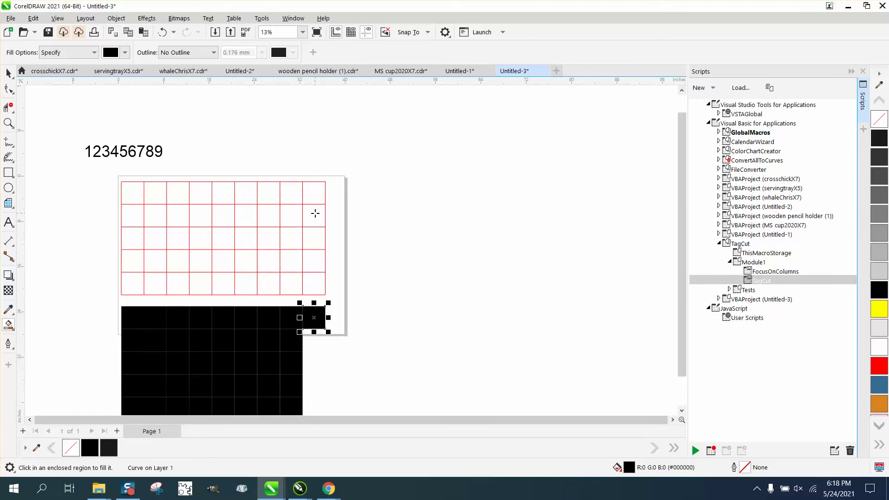
pyautogui.click(314, 215)
pyautogui.click(314, 236)
pyautogui.click(311, 259)
pyautogui.click(312, 282)
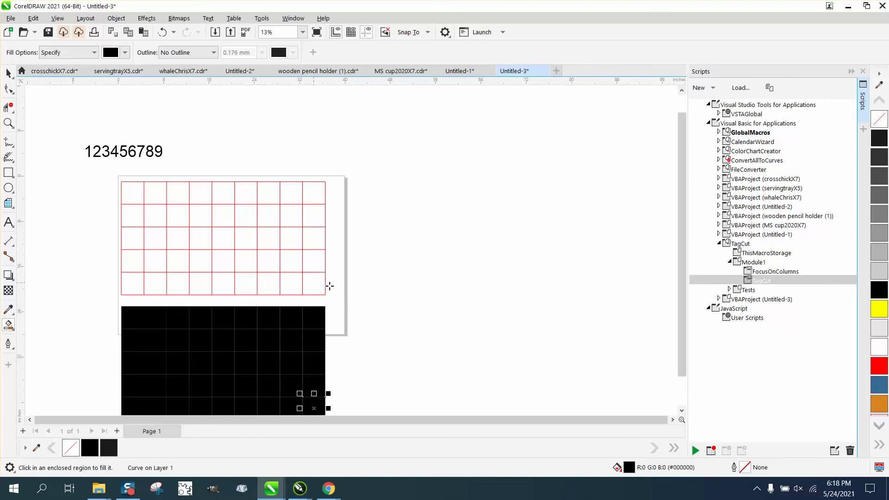
# - Move the loose digits out beside the page and nudge the red line grid up 22 inches above the page
pyautogui.scroll(-1, 218, 279)
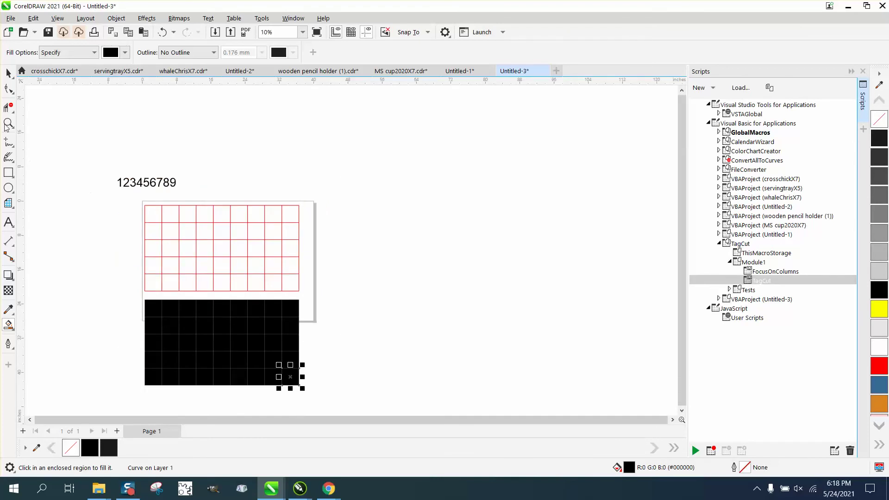
pyautogui.click(9, 72)
pyautogui.moveTo(97, 159); pyautogui.dragTo(316, 299)
pyautogui.press('Up')
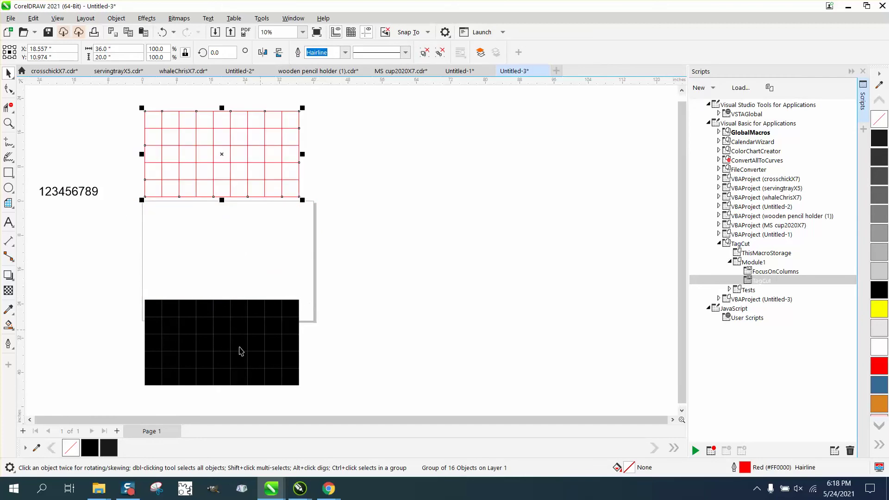
# - Nudge the 45 black squares up 22 inches onto the page and give them no fill and a dark #1A1A1A outline
pyautogui.moveTo(121, 302); pyautogui.dragTo(366, 437)
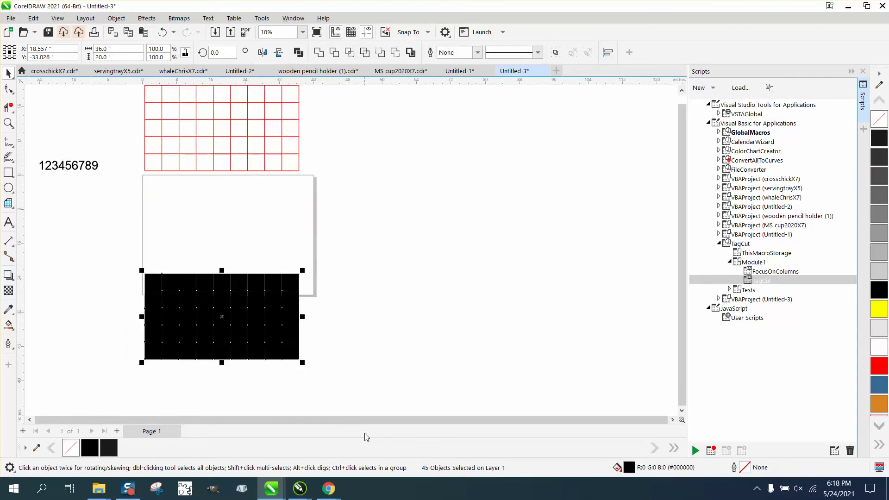
pyautogui.press('Up')
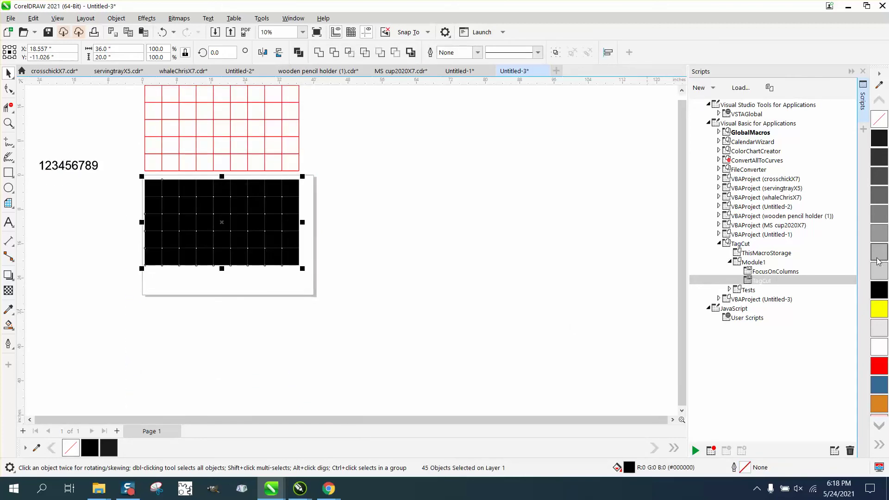
pyautogui.click(879, 120)
pyautogui.rightClick(881, 139)
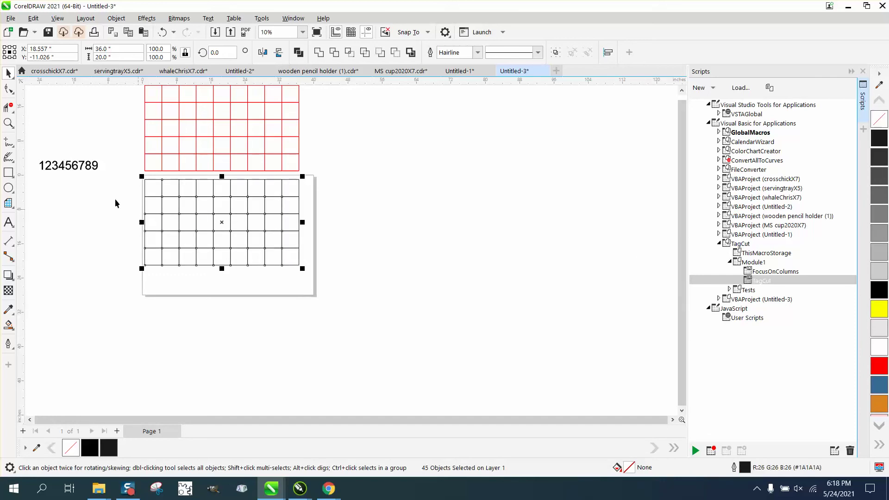
# - Move the nine loose digits slightly down and closer to the page's left edge
pyautogui.moveTo(35, 155); pyautogui.dragTo(98, 194)
pyautogui.click(9, 123)
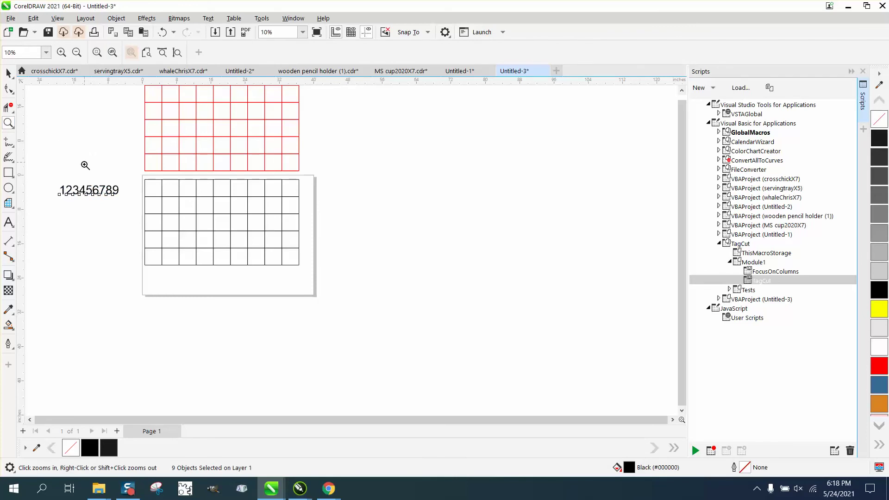
pyautogui.click(374, 255)
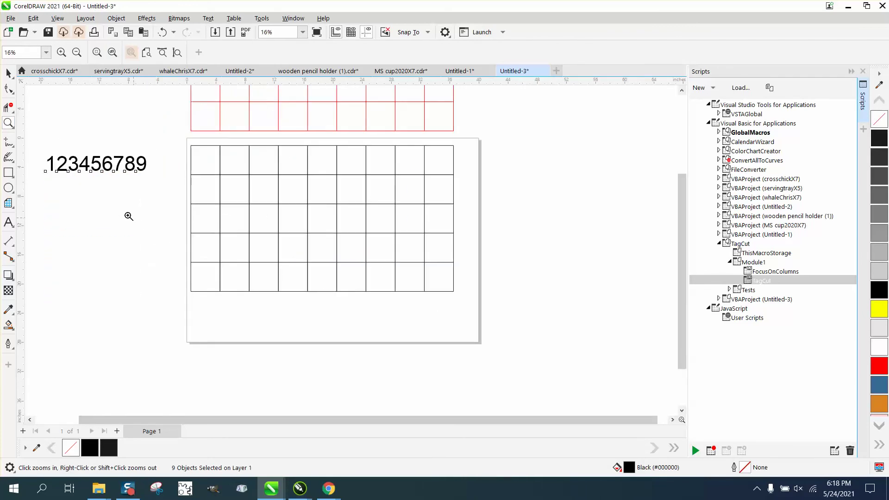
pyautogui.click(8, 72)
pyautogui.click(72, 98)
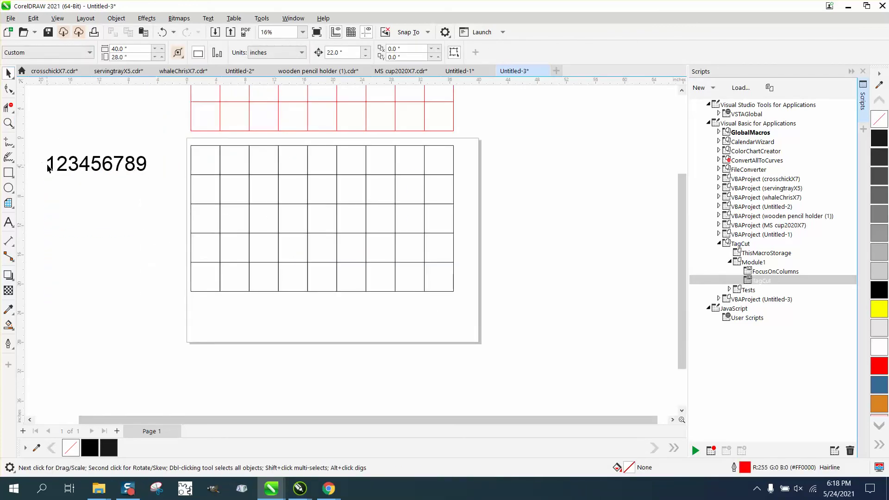
# - Align the digit 1 to the horizontal and vertical centre of the grid's top-left square
pyautogui.click(52, 164)
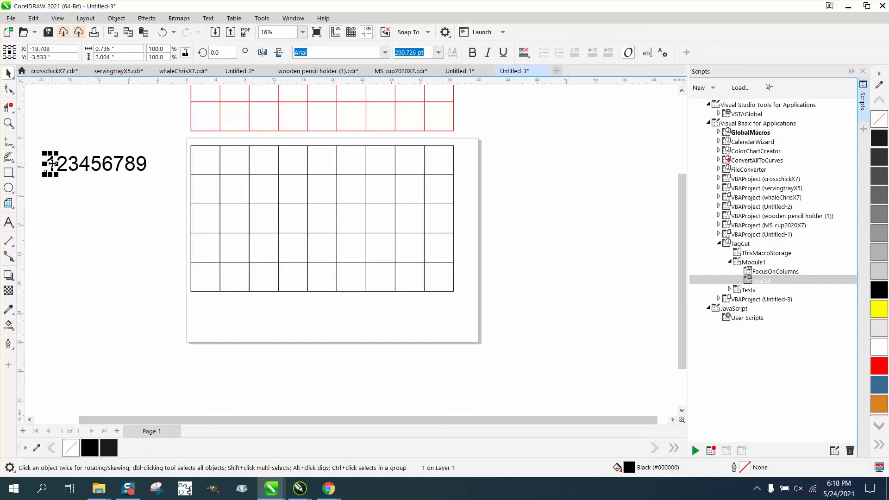
pyautogui.keyDown('shift'); pyautogui.click(205, 163); pyautogui.keyUp('shift')
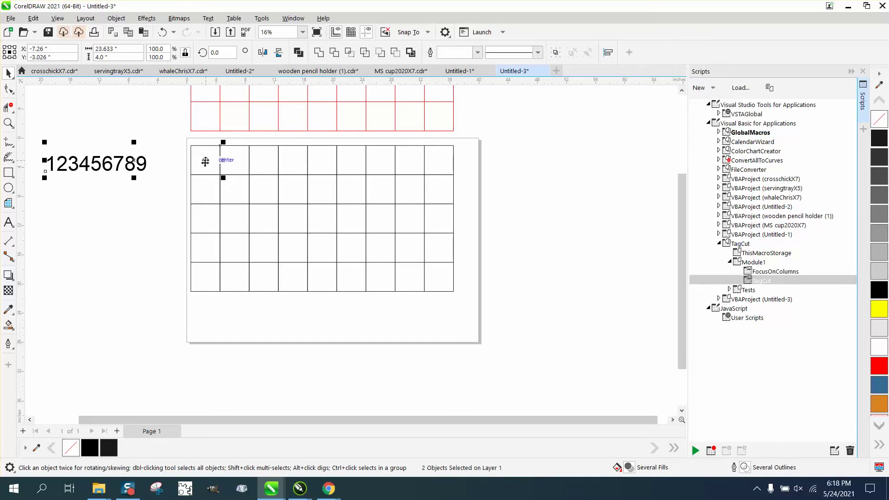
pyautogui.press('e')
pyautogui.press('c')
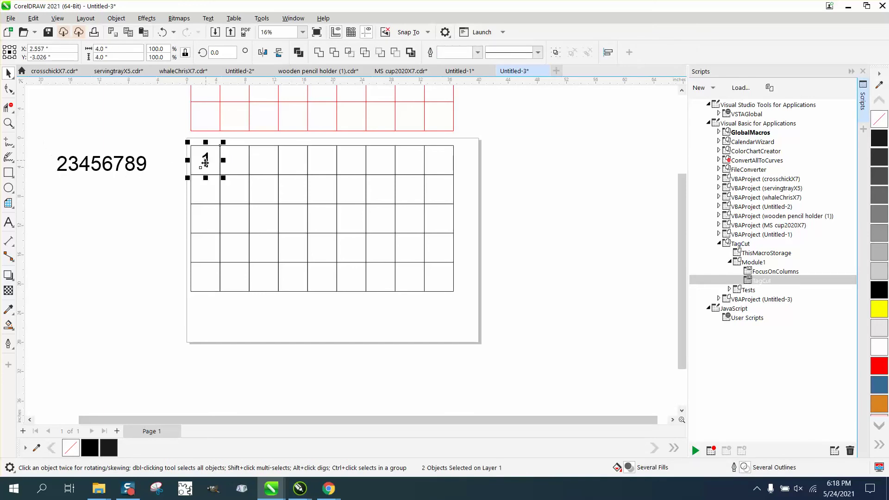
# - Centre the loose digits 2 and 3 horizontally and vertically in the second and third squares of the grid's top row
pyautogui.click(66, 167)
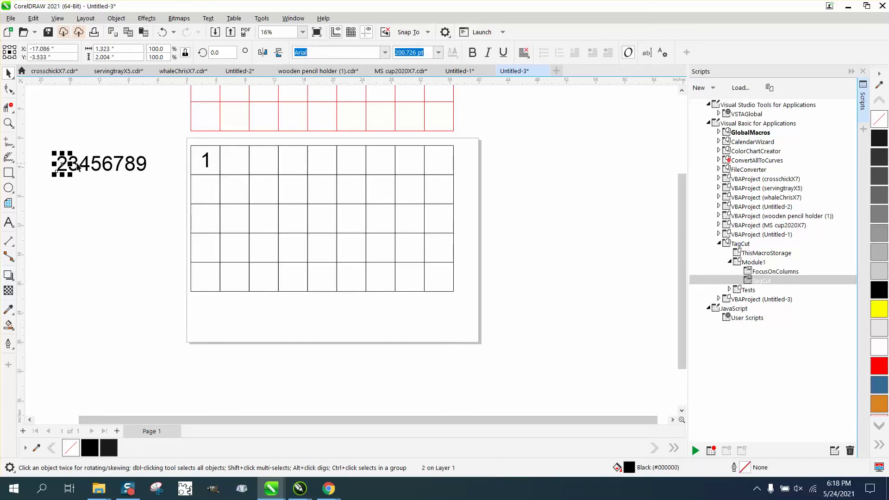
pyautogui.keyDown('shift'); pyautogui.click(234, 161); pyautogui.keyUp('shift')
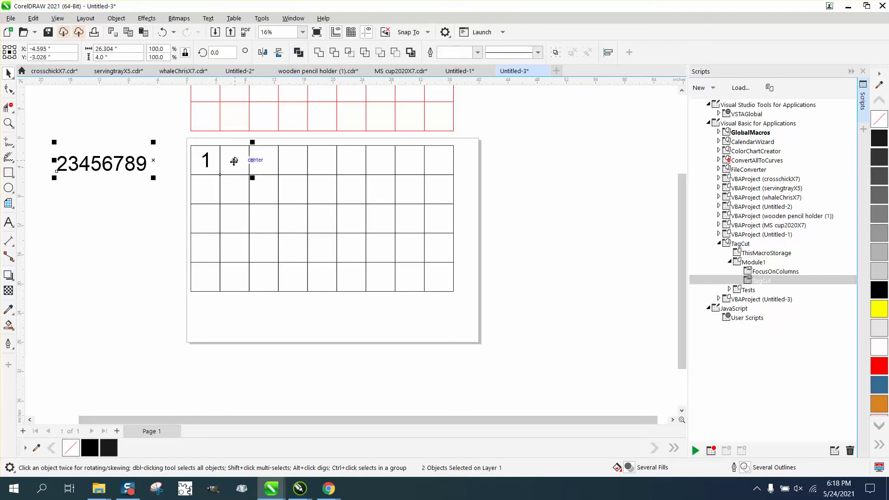
pyautogui.press('e')
pyautogui.press('c')
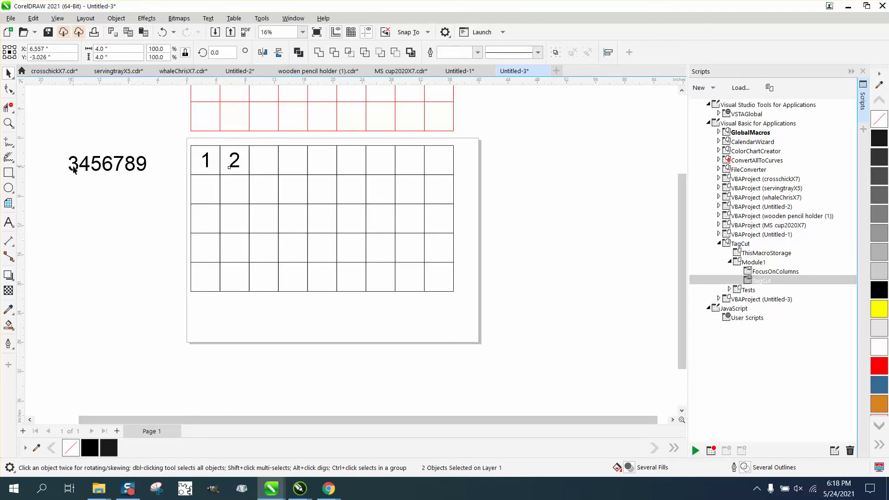
pyautogui.click(74, 170)
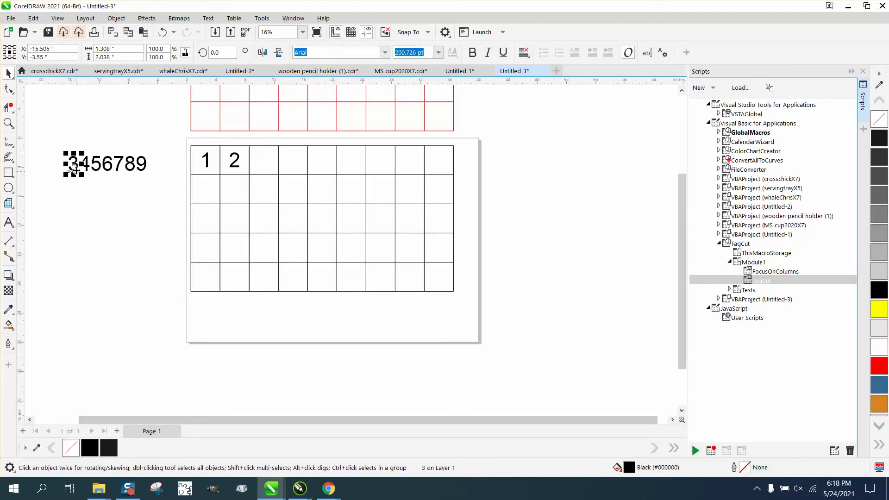
pyautogui.keyDown('shift'); pyautogui.click(260, 166); pyautogui.keyUp('shift')
pyautogui.press('e')
pyautogui.press('c')
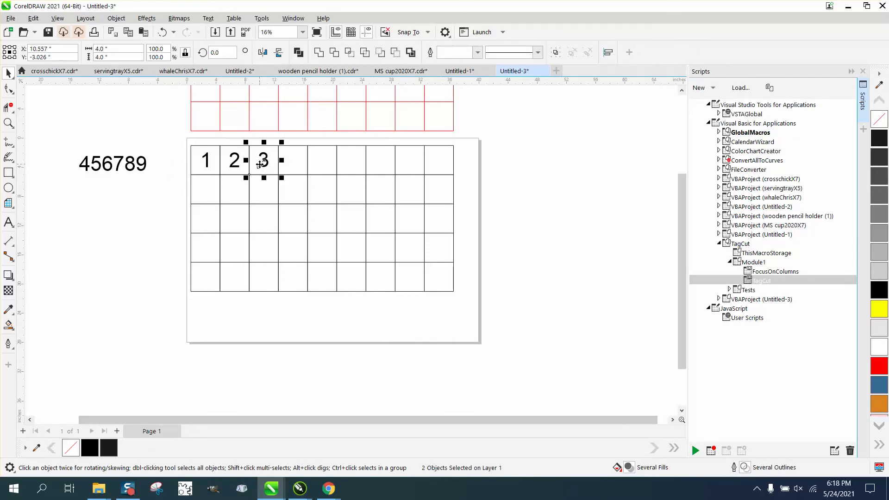
# - Centre the digits 4 and 5 horizontally and vertically in the fourth and fifth squares of the top row
pyautogui.click(85, 167)
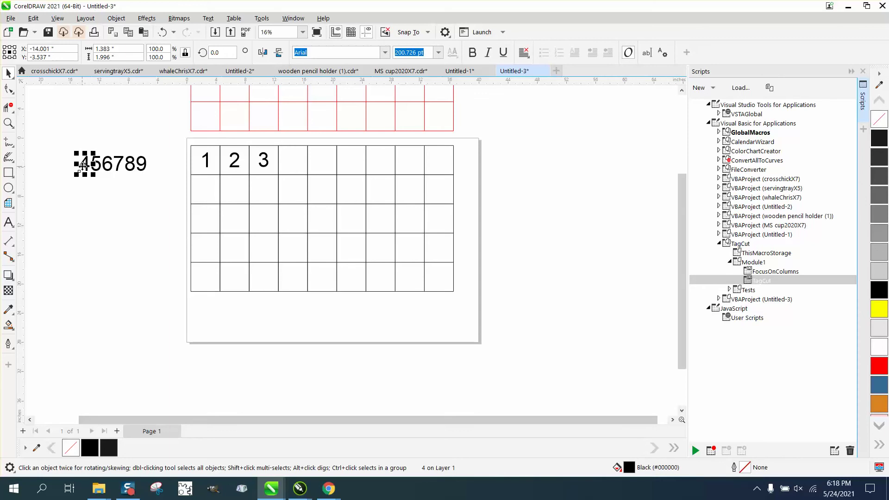
pyautogui.keyDown('shift'); pyautogui.click(289, 163); pyautogui.keyUp('shift')
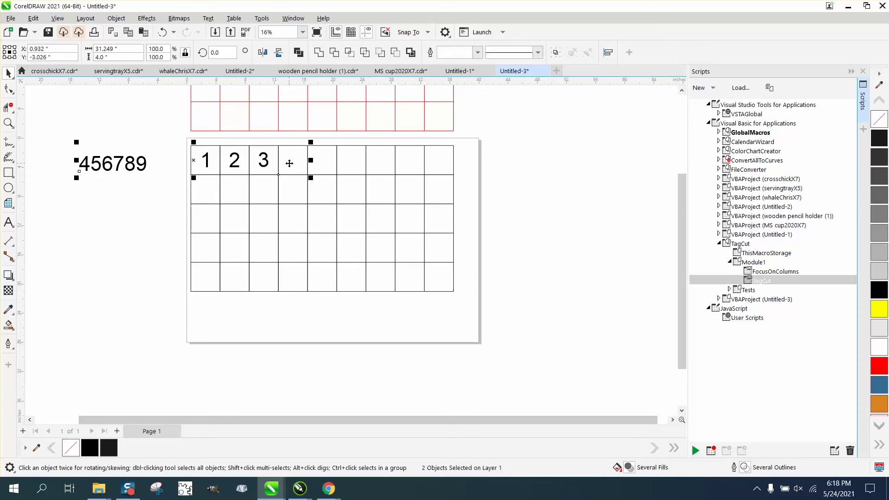
pyautogui.press('c')
pyautogui.press('e')
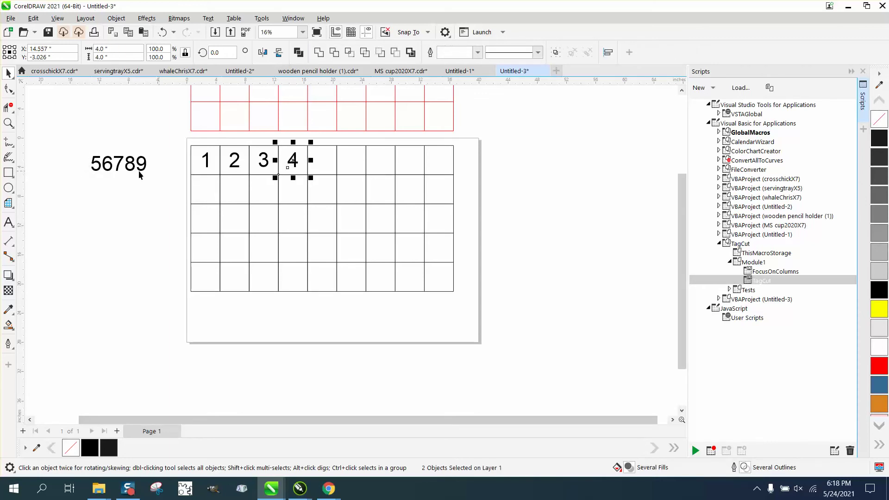
pyautogui.click(95, 166)
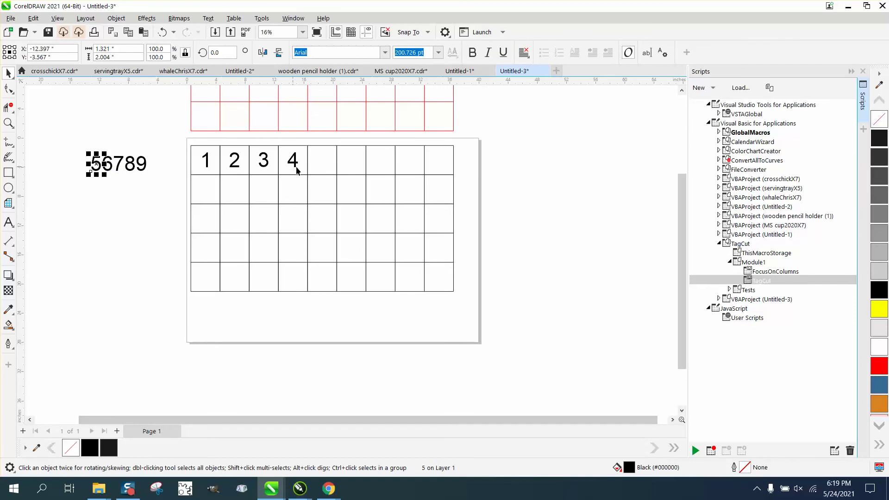
pyautogui.keyDown('shift'); pyautogui.click(311, 165); pyautogui.keyUp('shift')
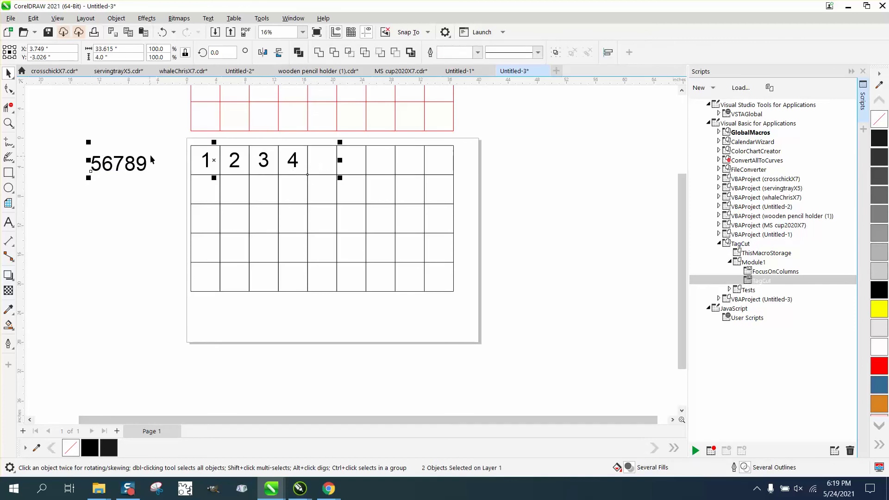
pyautogui.press('c')
pyautogui.press('e')
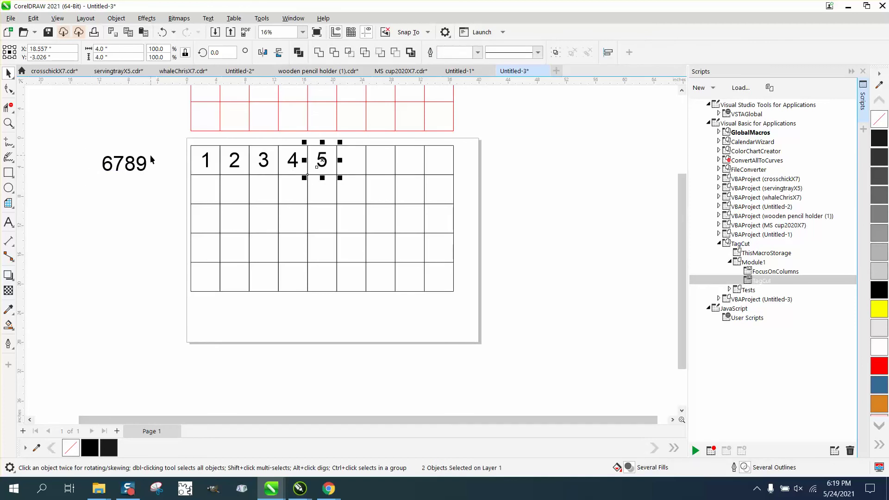
# - Centre the digit 6 horizontally and vertically in the sixth square of the top row
pyautogui.click(102, 167)
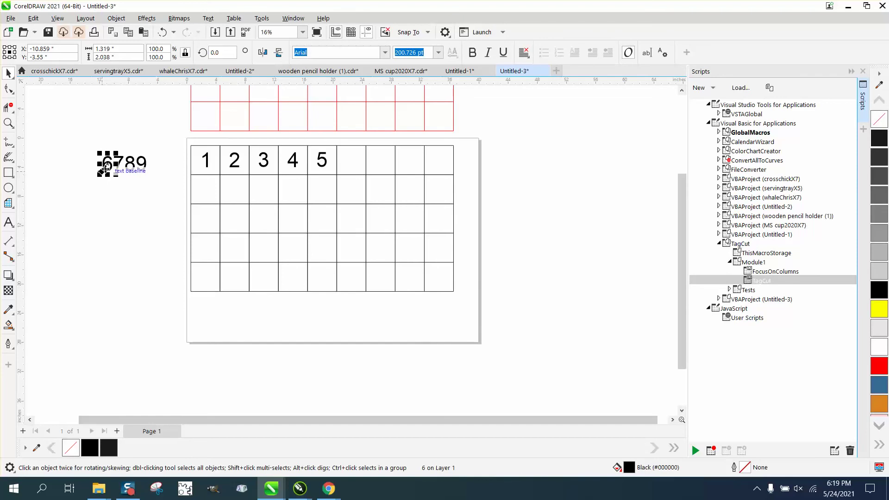
pyautogui.moveTo(111, 166); pyautogui.dragTo(342, 165)
pyautogui.press('e')
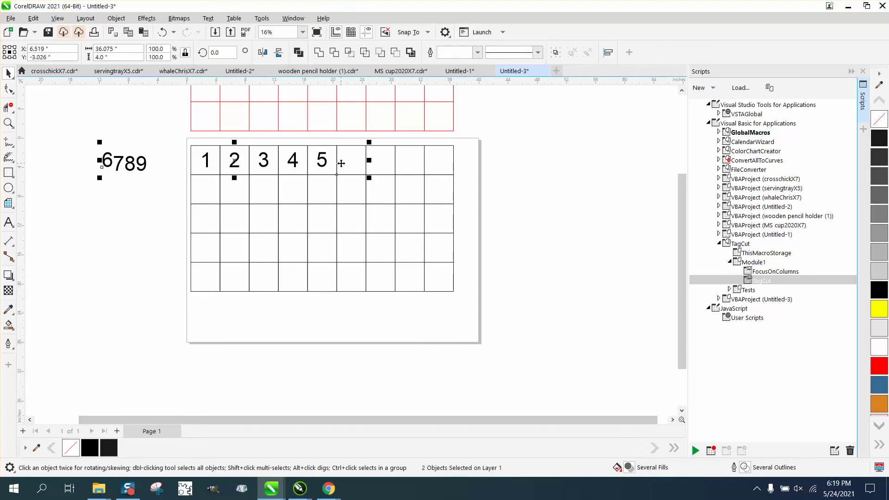
pyautogui.press('c')
pyautogui.click(154, 197)
# - Try aligning the top row's seventh square to the centre of the loose digit 7, and undo the alignment
pyautogui.click(379, 161)
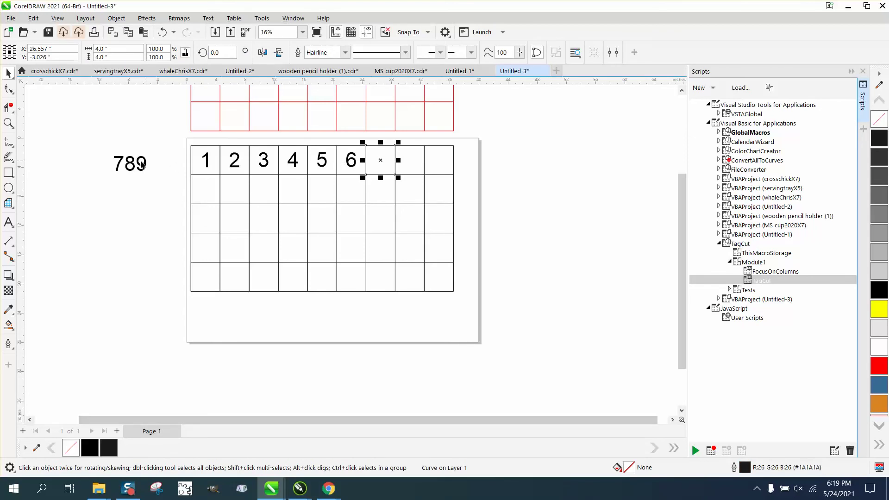
pyautogui.keyDown('shift'); pyautogui.click(118, 163); pyautogui.keyUp('shift')
pyautogui.press('e')
pyautogui.press('c')
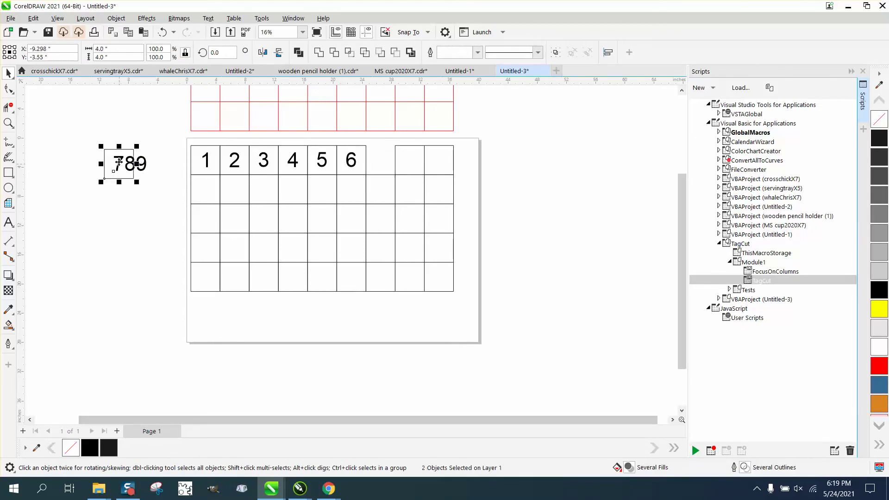
pyautogui.click(164, 35)
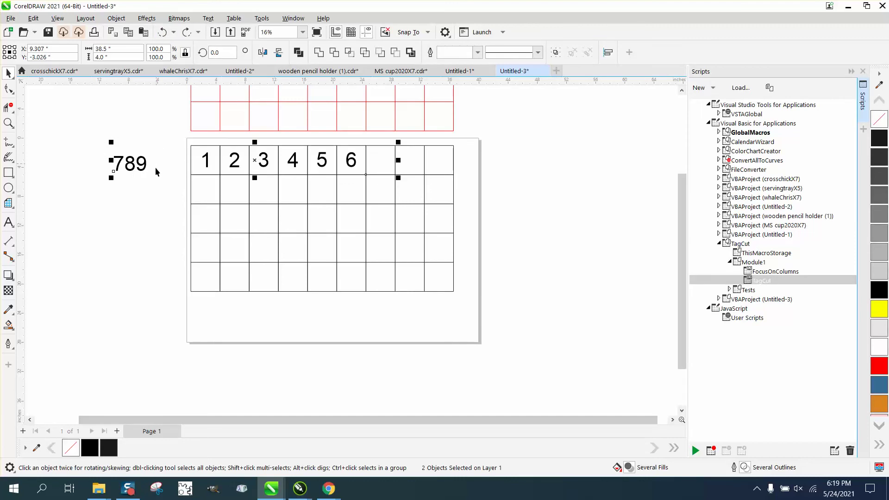
pyautogui.click(154, 168)
# - Centre the digits 7 and 8 horizontally and vertically in the seventh and eighth squares of the top row
pyautogui.click(117, 164)
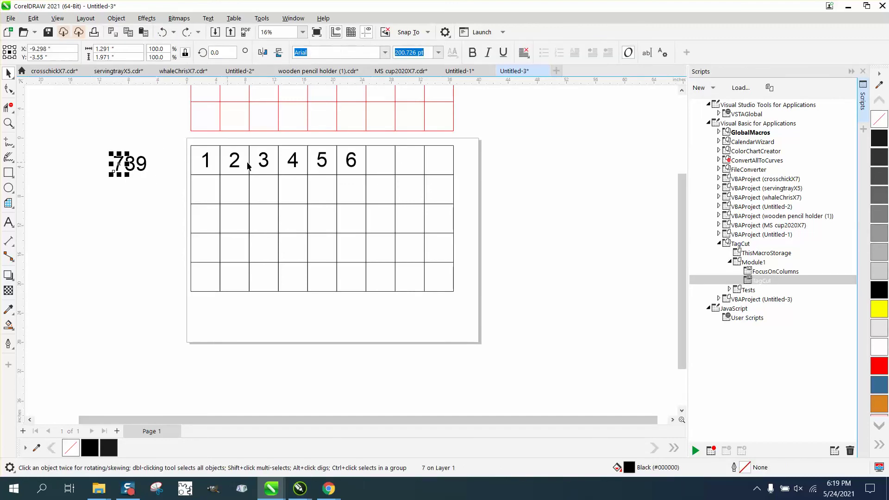
pyautogui.keyDown('shift'); pyautogui.click(384, 159); pyautogui.keyUp('shift')
pyautogui.press('e')
pyautogui.press('c')
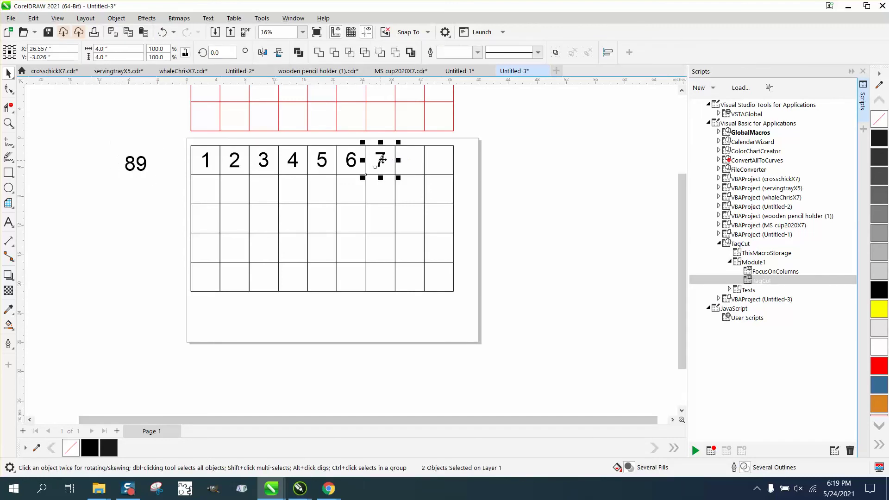
pyautogui.click(131, 162)
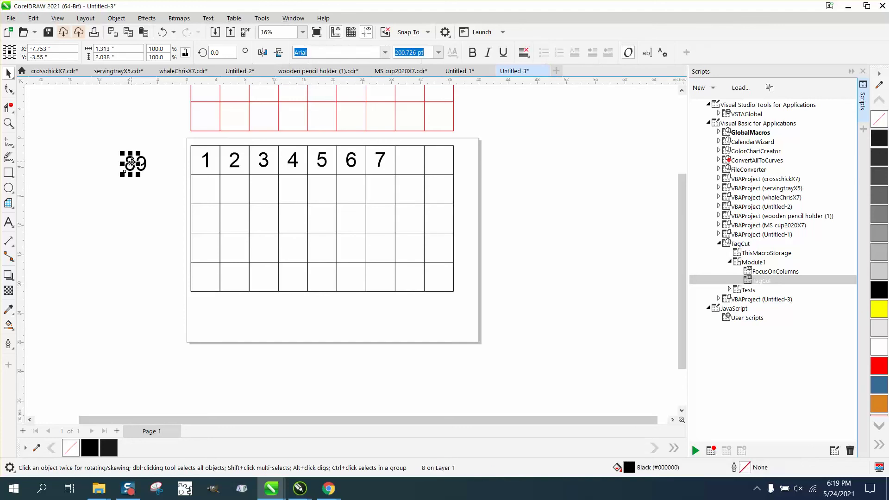
pyautogui.keyDown('shift'); pyautogui.click(397, 163); pyautogui.keyUp('shift')
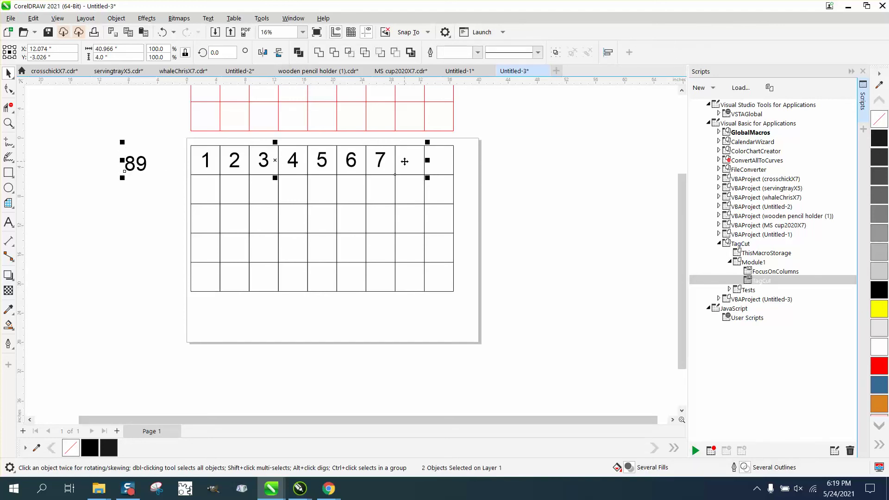
pyautogui.press('e')
pyautogui.press('c')
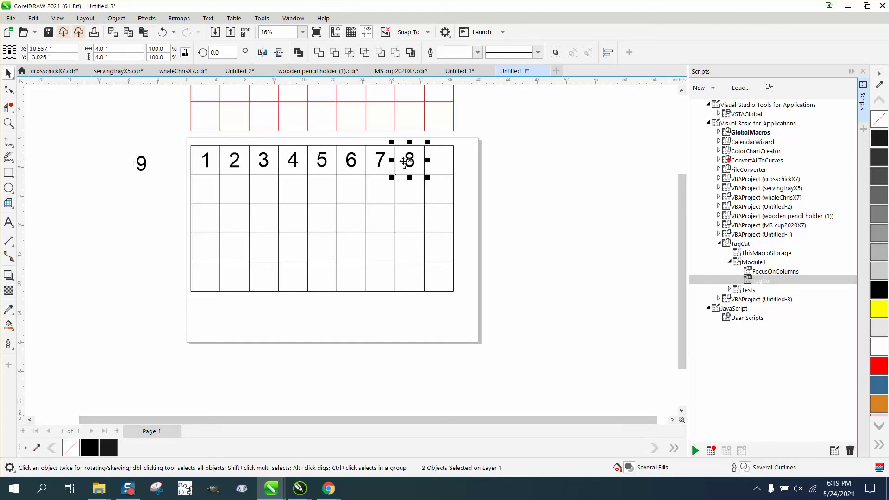
# - Centre the digit 9 horizontally and vertically in the last square of the top row and clear the selection
pyautogui.click(141, 164)
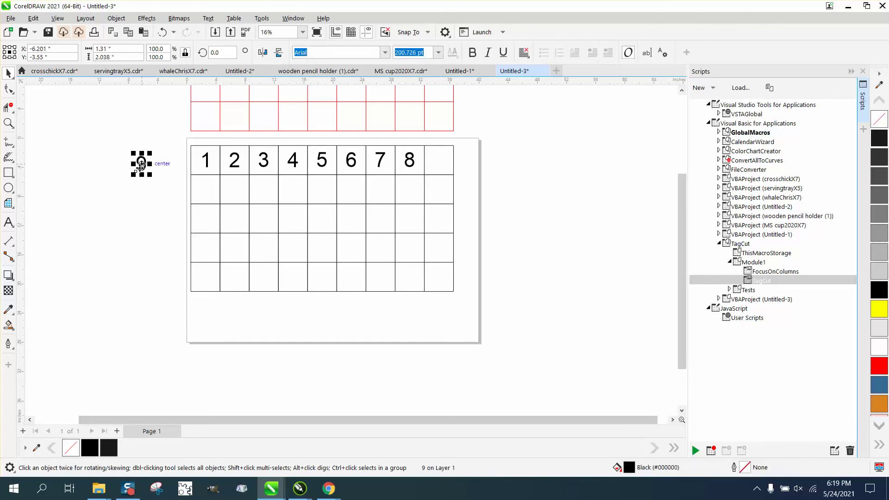
pyautogui.keyDown('shift'); pyautogui.click(432, 166); pyautogui.keyUp('shift')
pyautogui.press('e')
pyautogui.press('c')
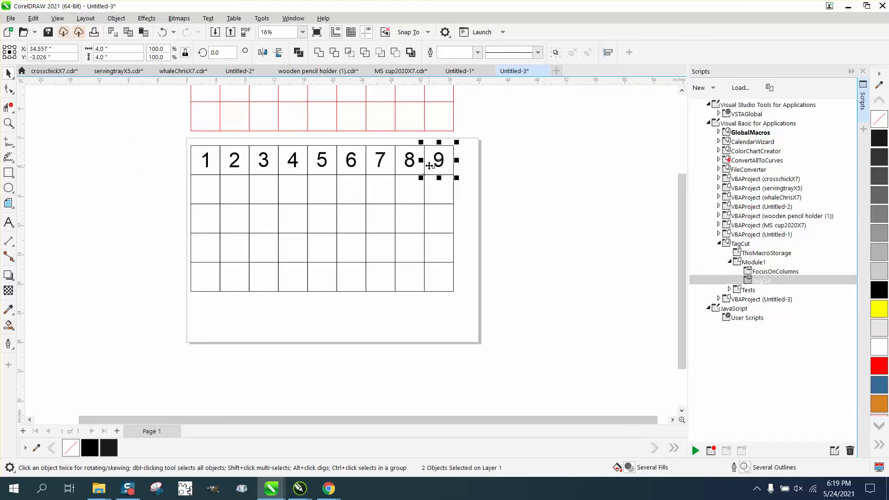
pyautogui.click(516, 209)
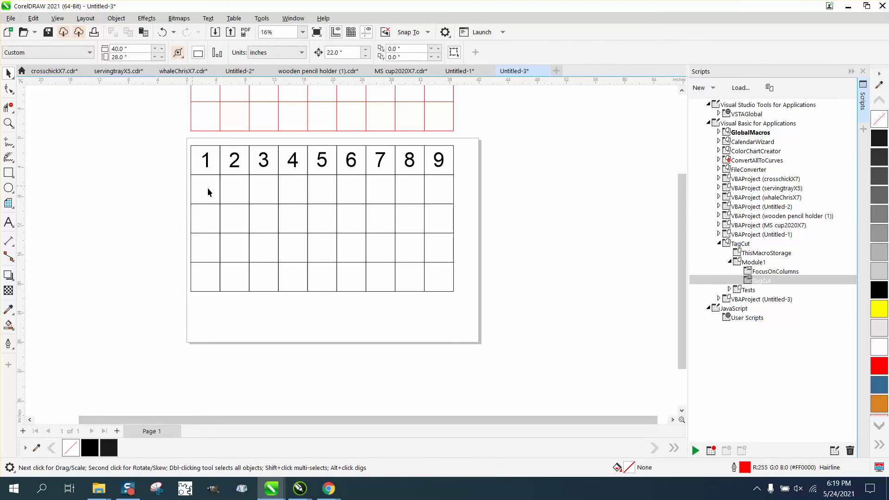
pyautogui.scroll(-1, 239, 223)
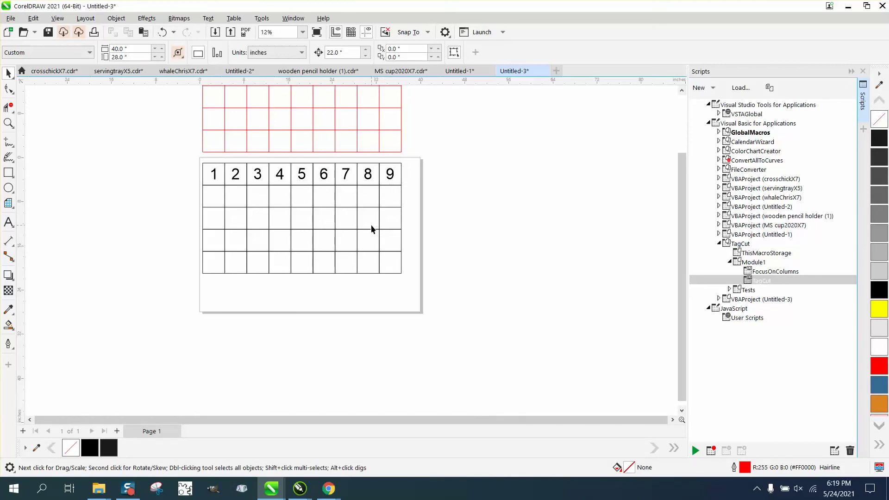
pyautogui.scroll(-1, 374, 233)
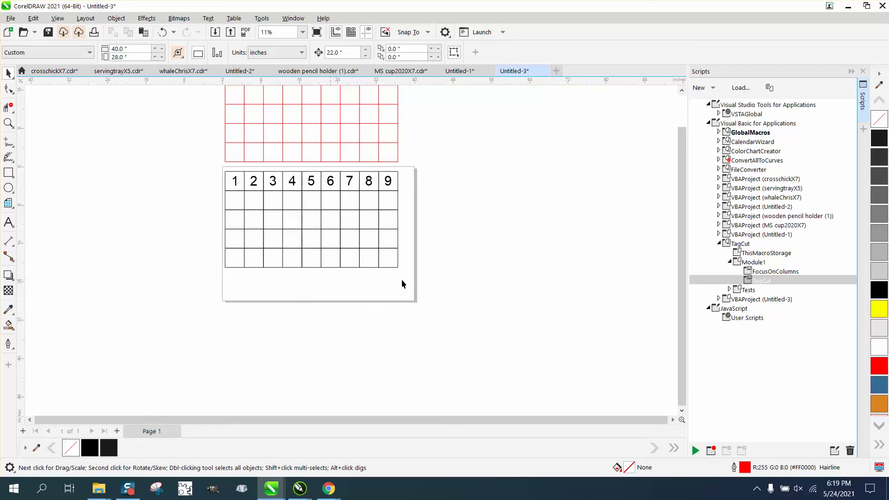
pyautogui.click(225, 178)
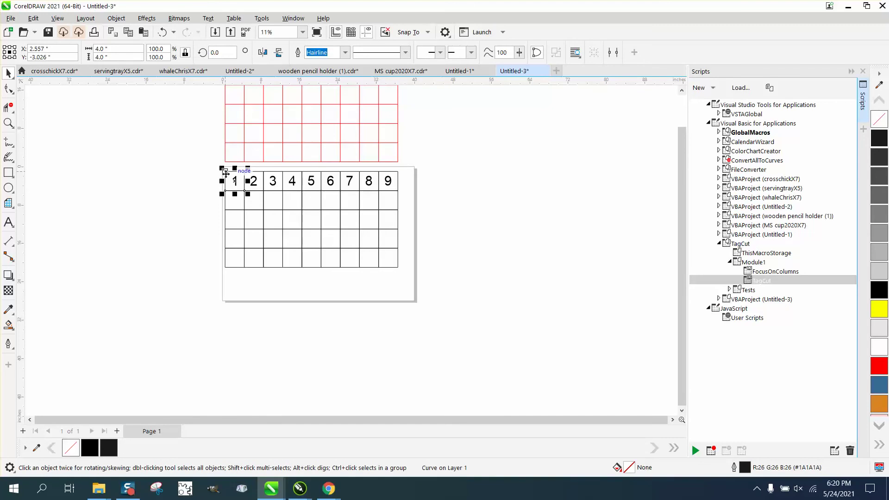
pyautogui.click(213, 181)
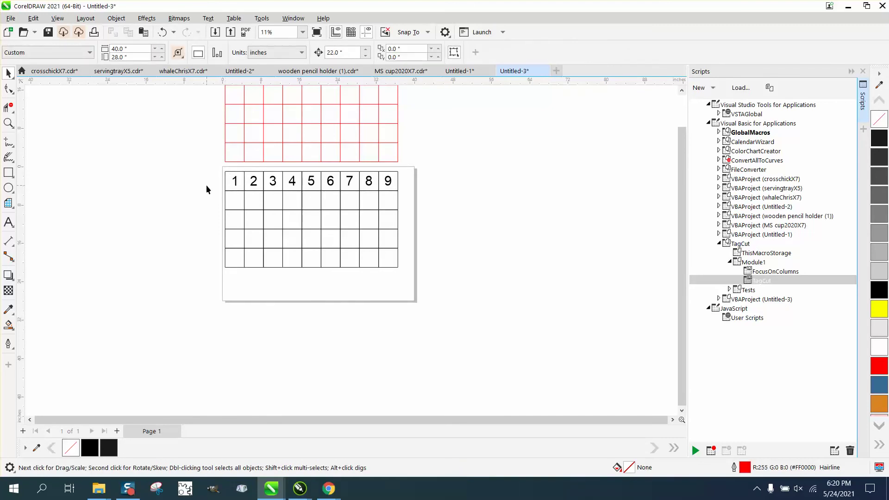
# - Try nudging the nine digits together with the upper two rows of squares down 22 inches, and undo the move
pyautogui.moveTo(207, 184); pyautogui.dragTo(416, 210)
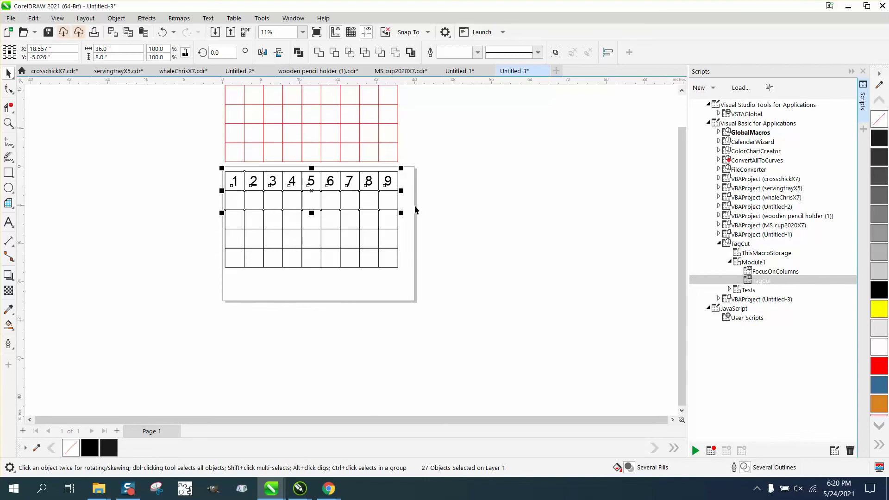
pyautogui.press('Down')
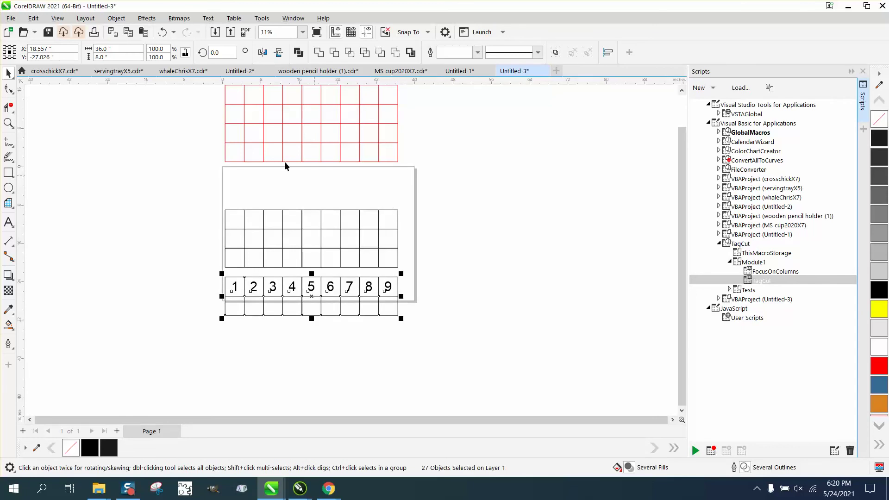
pyautogui.click(162, 33)
pyautogui.click(199, 185)
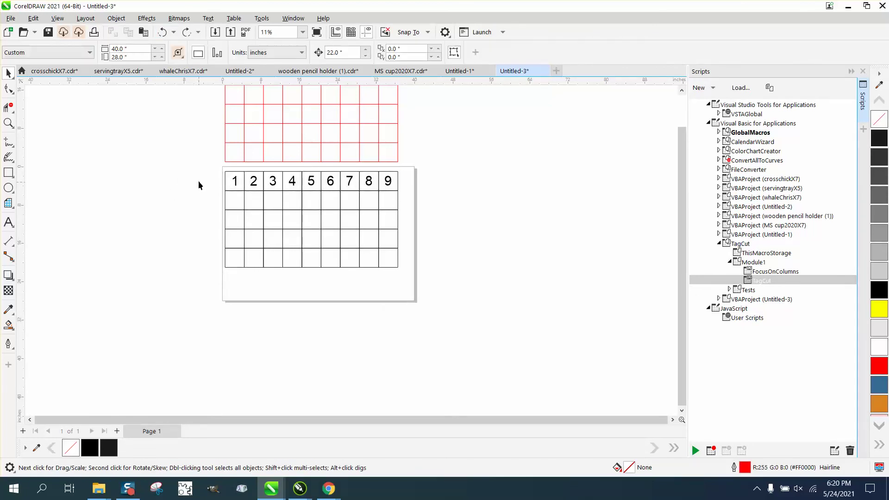
# - Nudge the nine digits up 22 inches onto the red grid and the 45 black squares down 44 inches below the page
pyautogui.moveTo(204, 175); pyautogui.dragTo(398, 190)
pyautogui.press('Up')
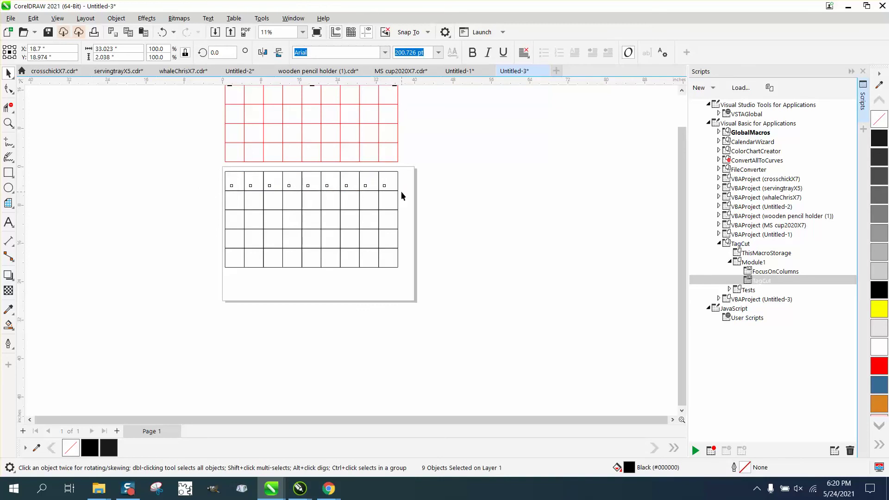
pyautogui.moveTo(218, 173); pyautogui.dragTo(435, 295)
pyautogui.press('Down')
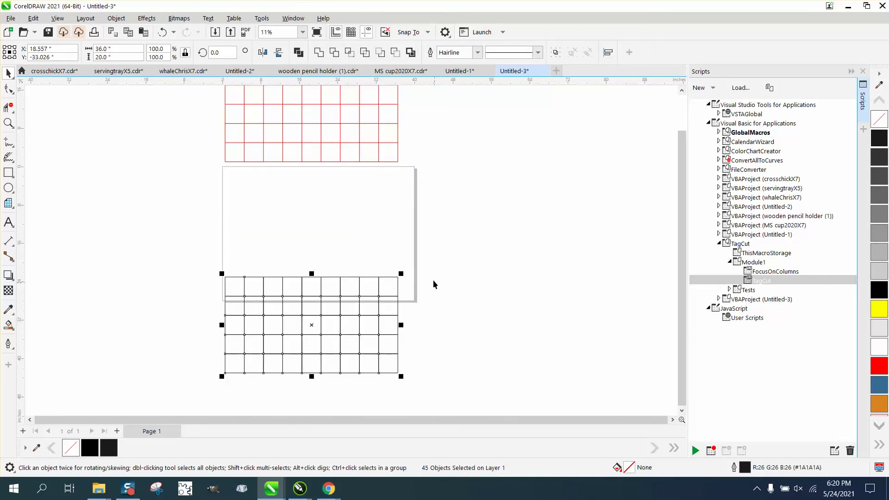
pyautogui.press('Down')
# - Nudge the red line grid together with its nine digits down 22 inches onto the page
pyautogui.scroll(-1, 407, 245)
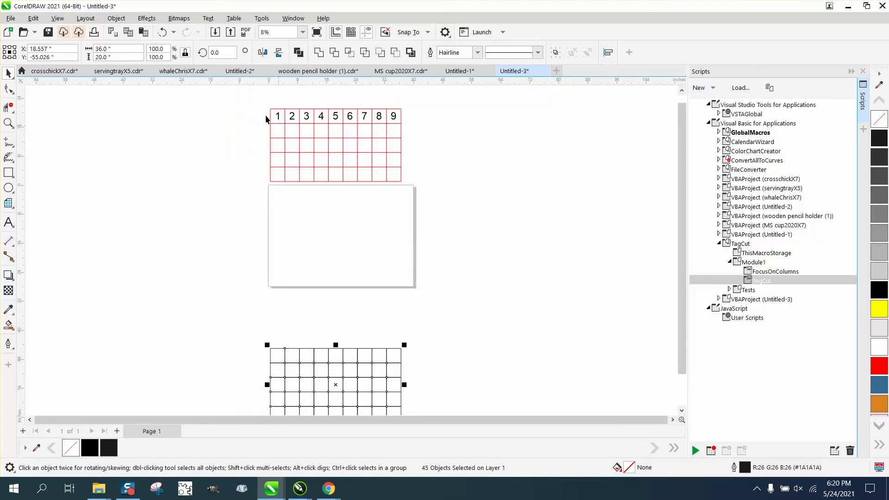
pyautogui.moveTo(251, 94); pyautogui.dragTo(465, 217)
pyautogui.press('Down')
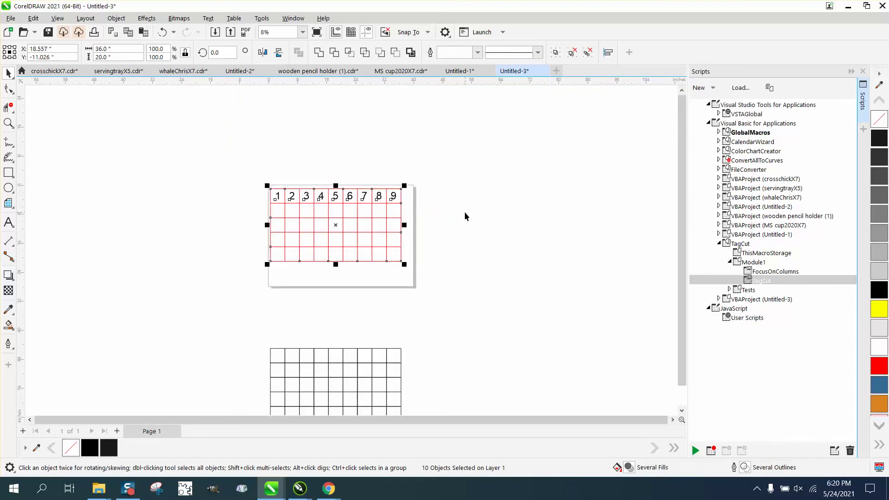
# - Try dragging the grouped red line grid slightly to the left, away from the digits, and undo the move
pyautogui.click(9, 123)
pyautogui.moveTo(254, 171); pyautogui.dragTo(458, 286)
pyautogui.click(8, 73)
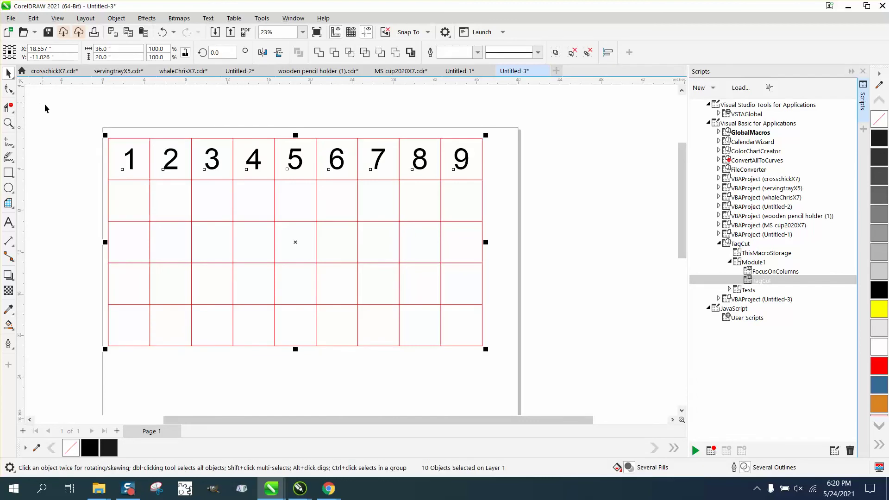
pyautogui.moveTo(108, 147); pyautogui.dragTo(65, 152)
pyautogui.click(162, 32)
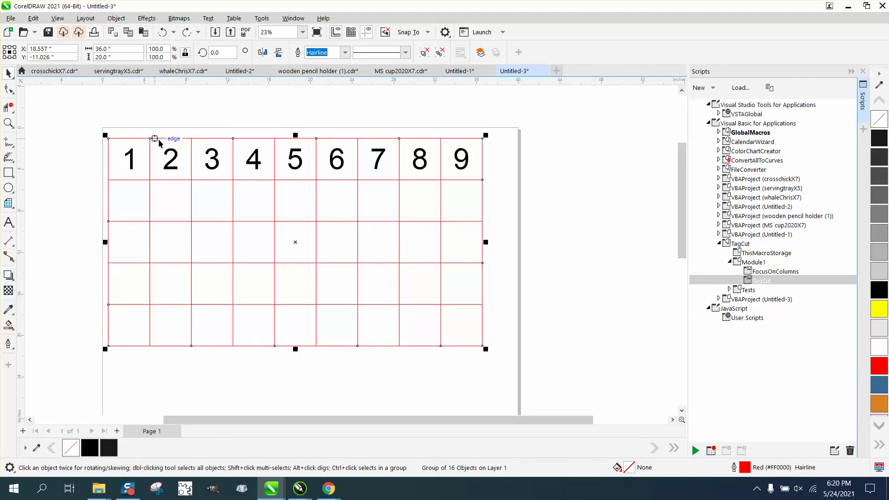
# - Select all 45 black squares below the page
pyautogui.scroll(-4, 378, 194)
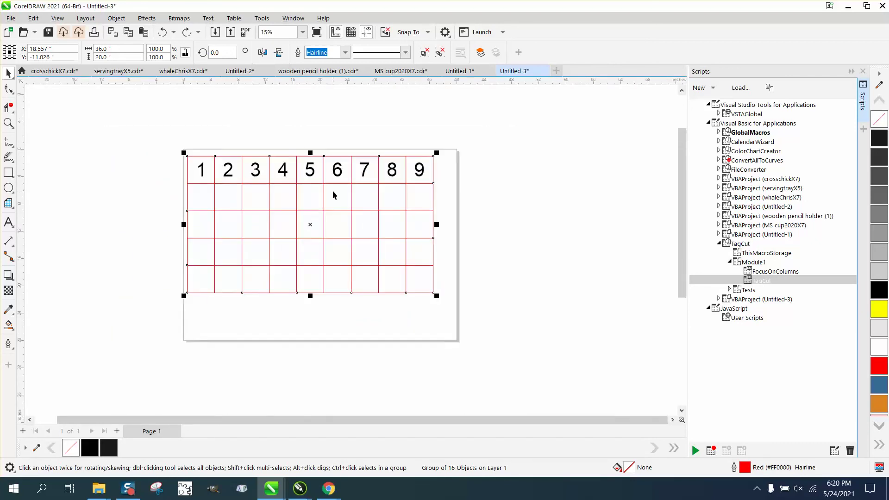
pyautogui.moveTo(239, 330); pyautogui.dragTo(406, 385)
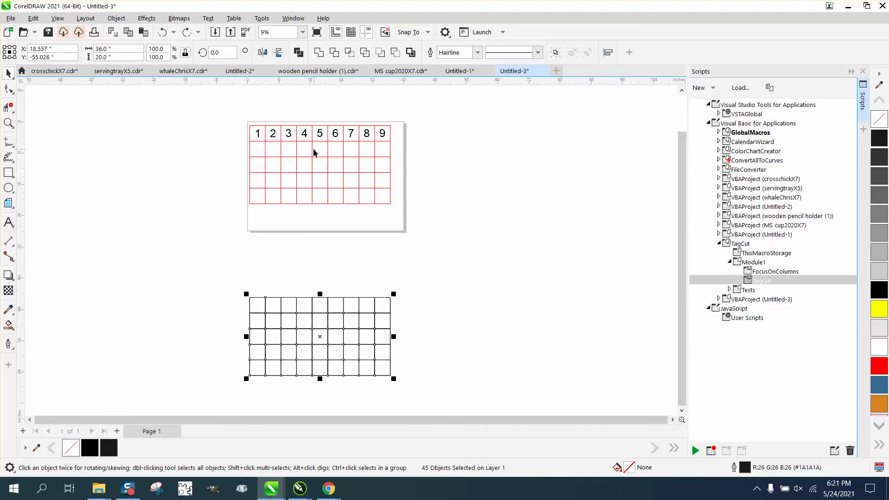
pyautogui.moveTo(237, 283); pyautogui.dragTo(257, 327)
pyautogui.moveTo(444, 393); pyautogui.dragTo(444, 393)
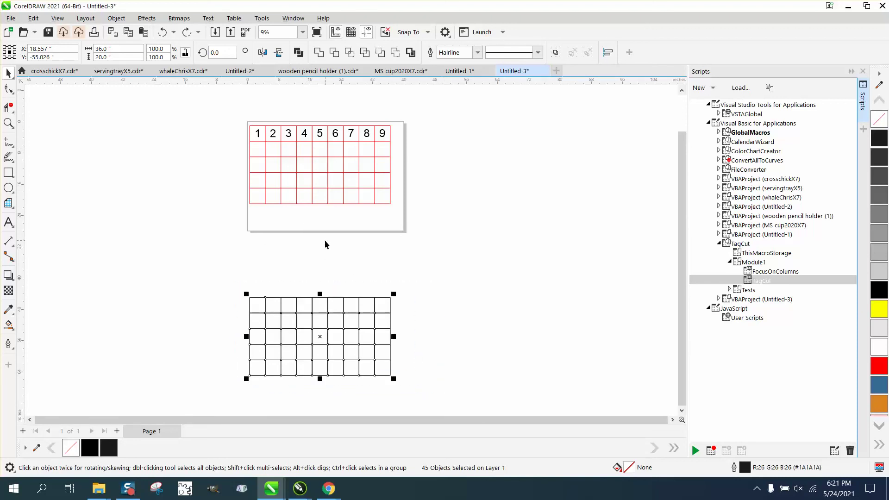